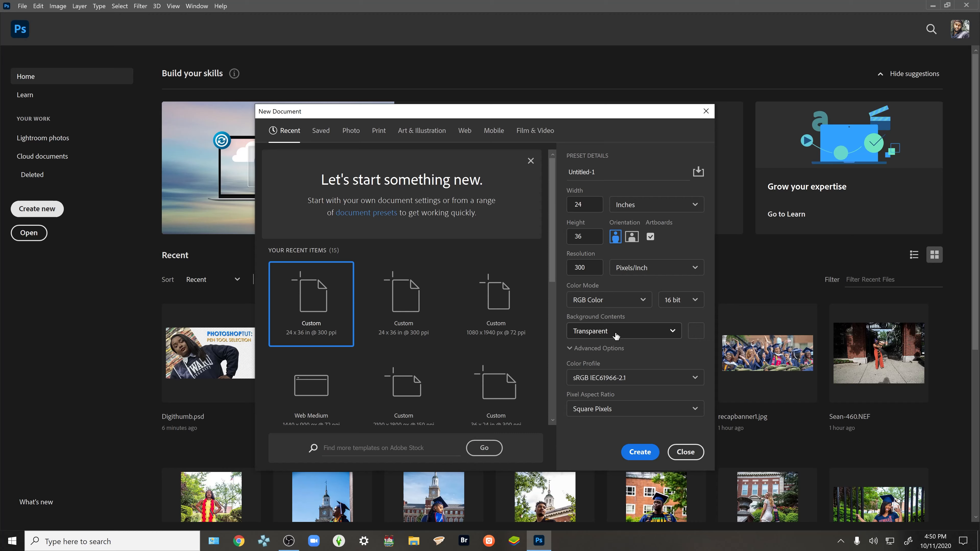
- Create a 24 x 36 inch document at 300 pixels/inch with an artboard, 16 bit RGB color and a transparent background
left_click(611, 333)
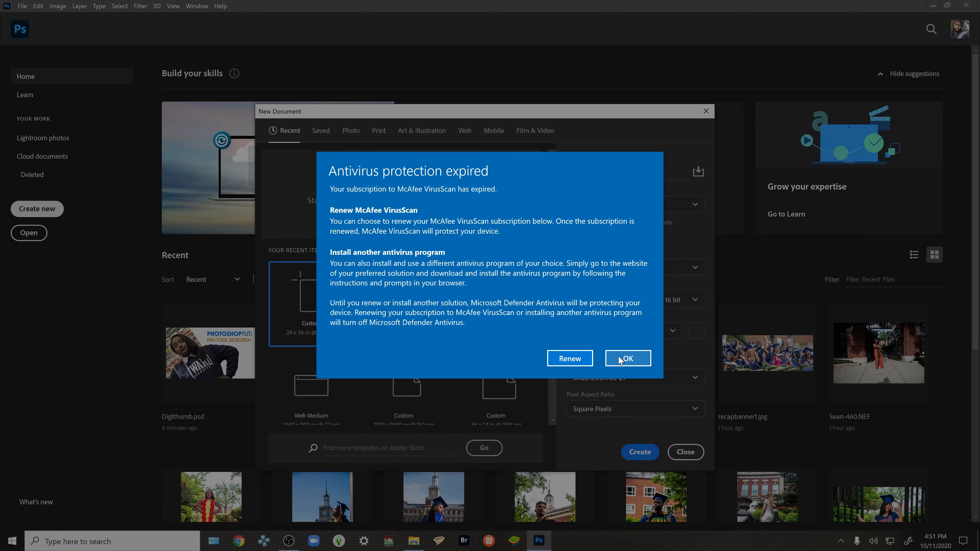
left_click(618, 356)
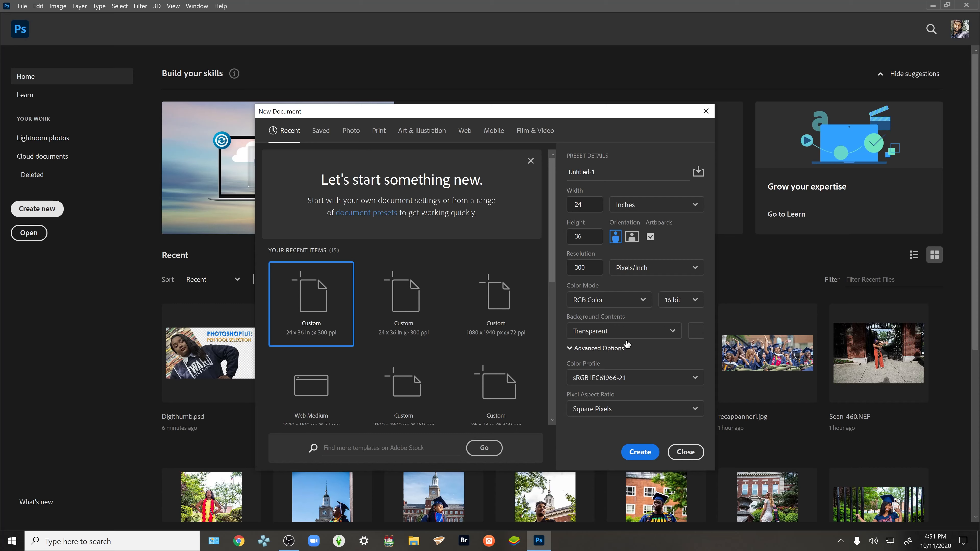
left_click(605, 409)
left_click(606, 408)
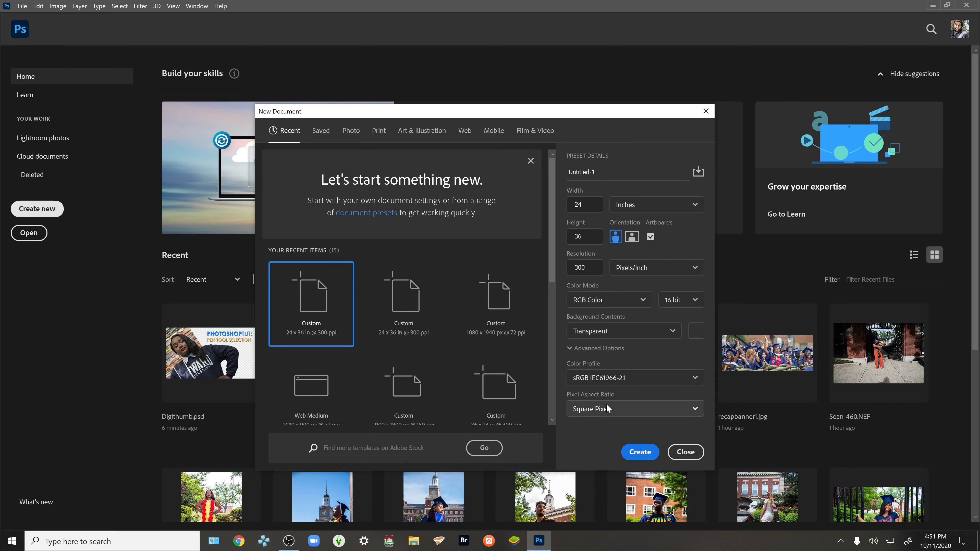
left_click(607, 409)
left_click(605, 393)
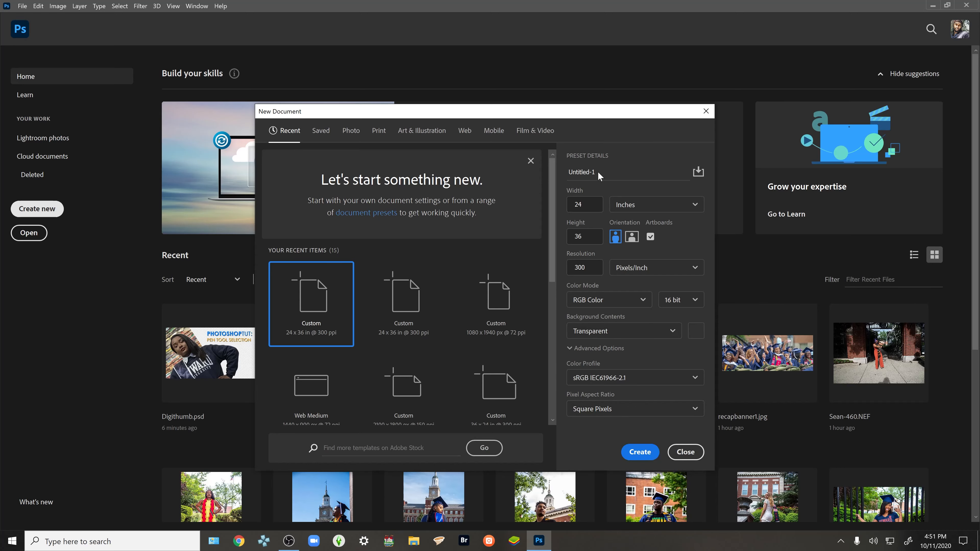
left_click(640, 451)
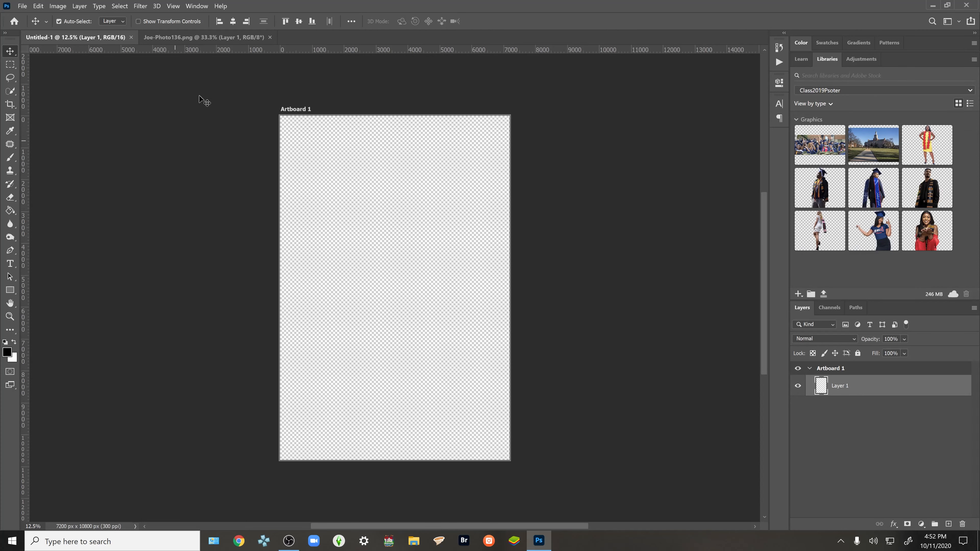
- Add the graduate cutout from the open PNG document to the Class2019Psoter library, keeping the cutout in its own document
left_click(225, 37)
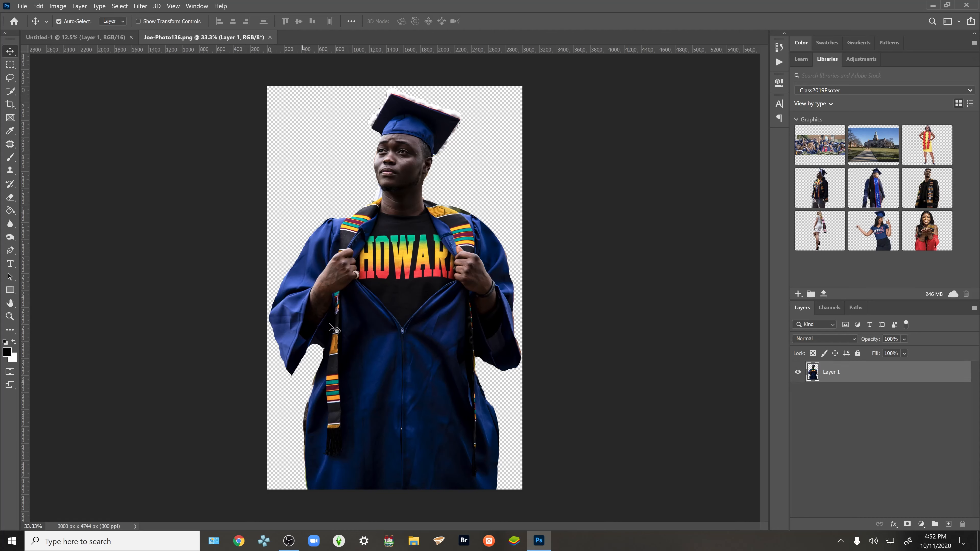
left_click_drag(388, 285, 855, 274)
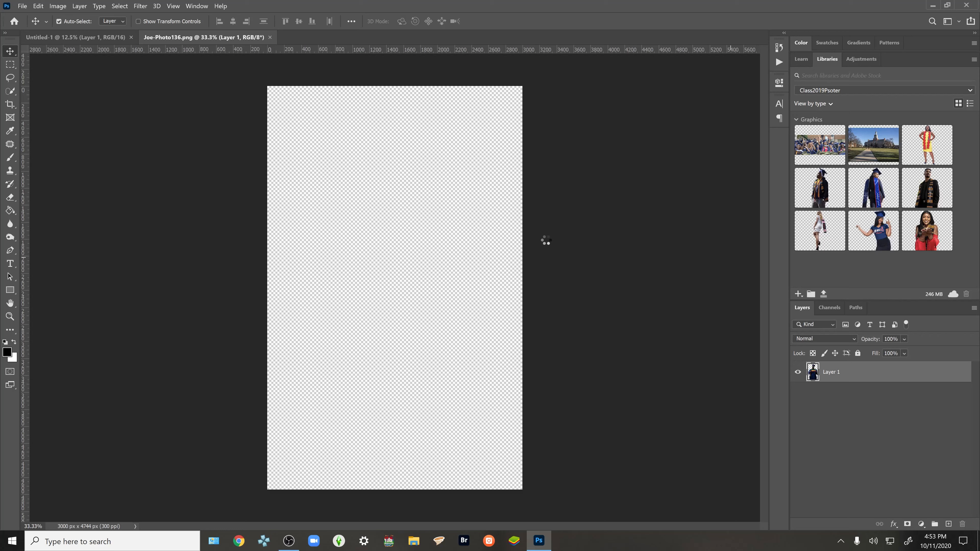
key("ctrl+z")
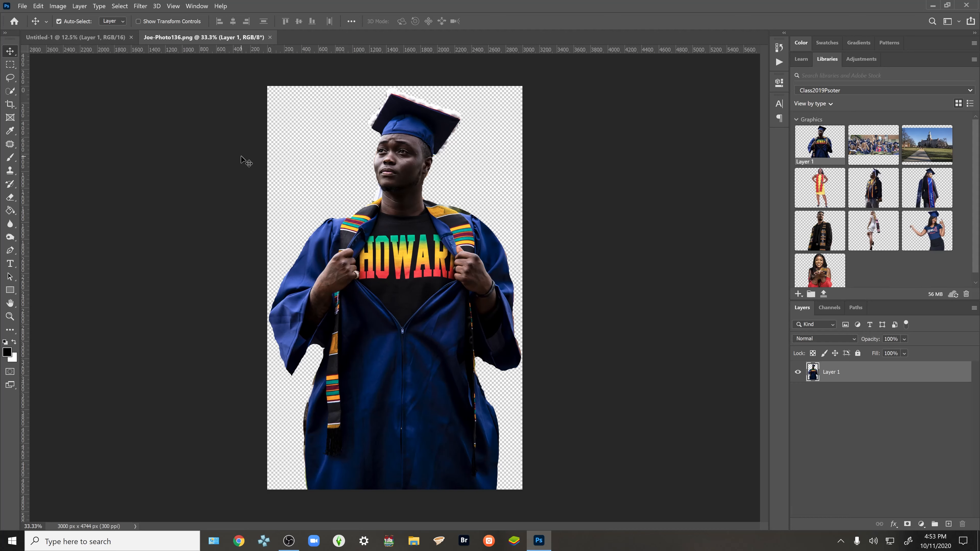
left_click(22, 6)
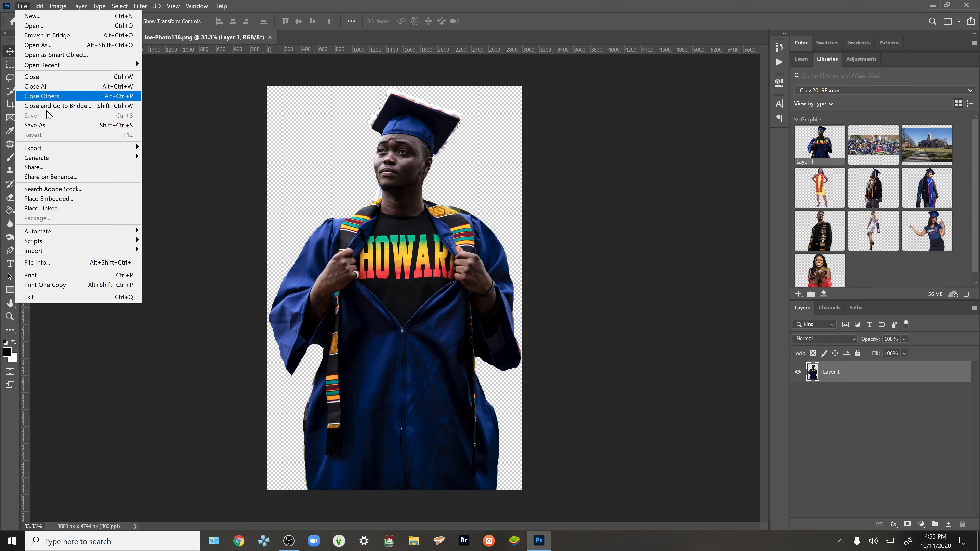
left_click(46, 125)
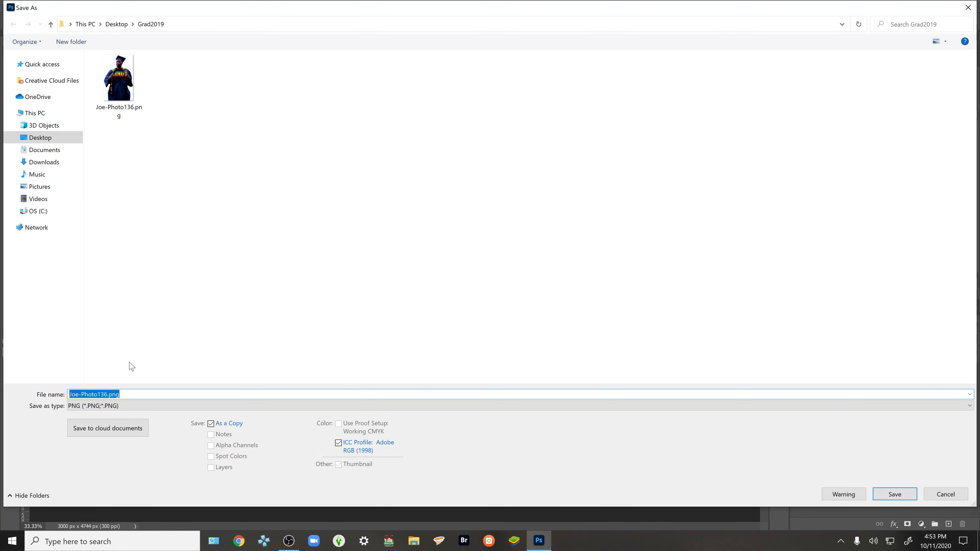
left_click(927, 497)
- Place the library's Background campus photo in the Untitled-1 document, scaled to about 200% and aligned with the artboard's upper edge
left_click(82, 37)
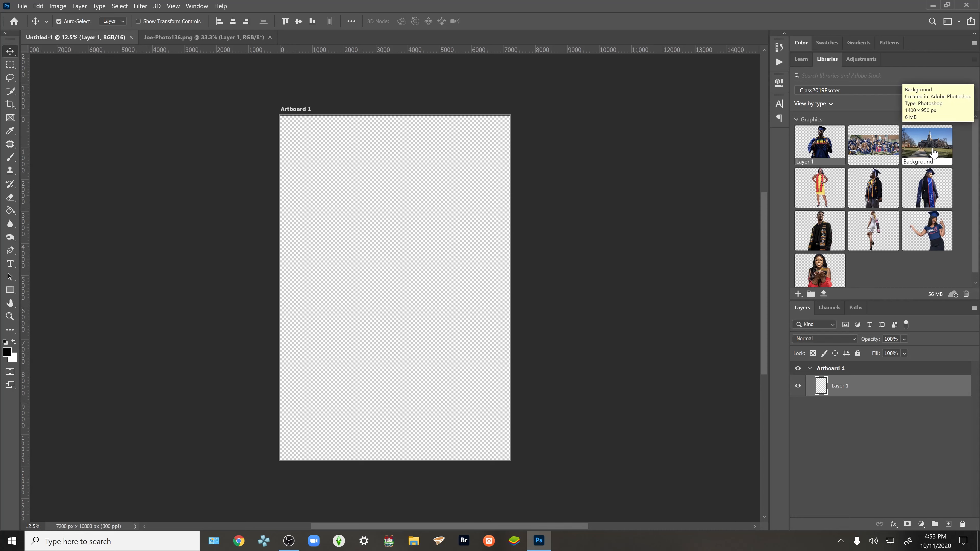
left_click_drag(932, 152, 351, 195)
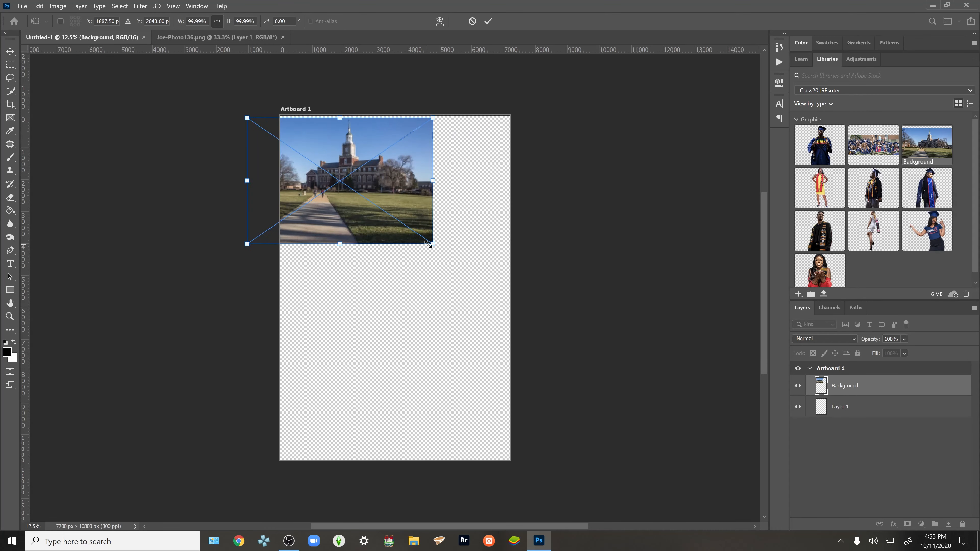
left_click_drag(432, 244, 518, 305)
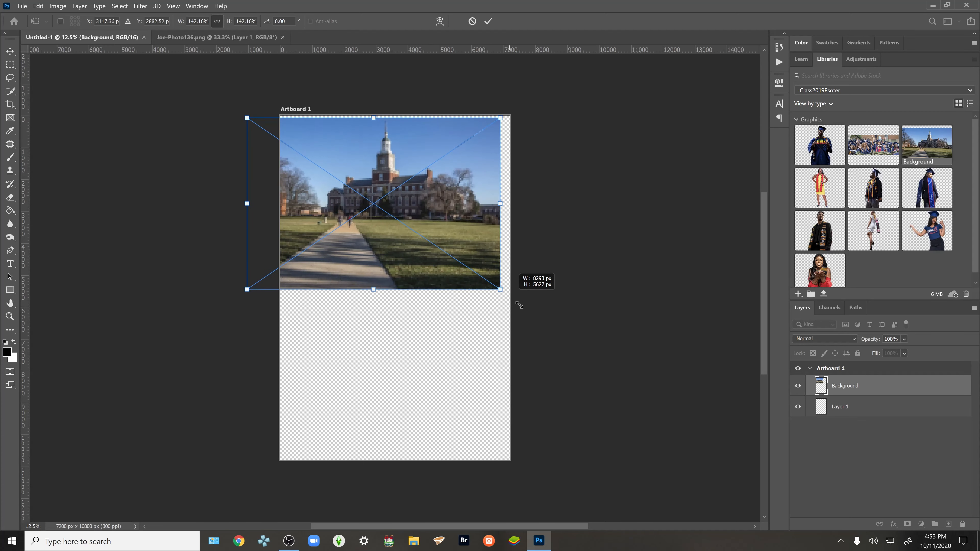
left_click_drag(518, 304, 617, 369)
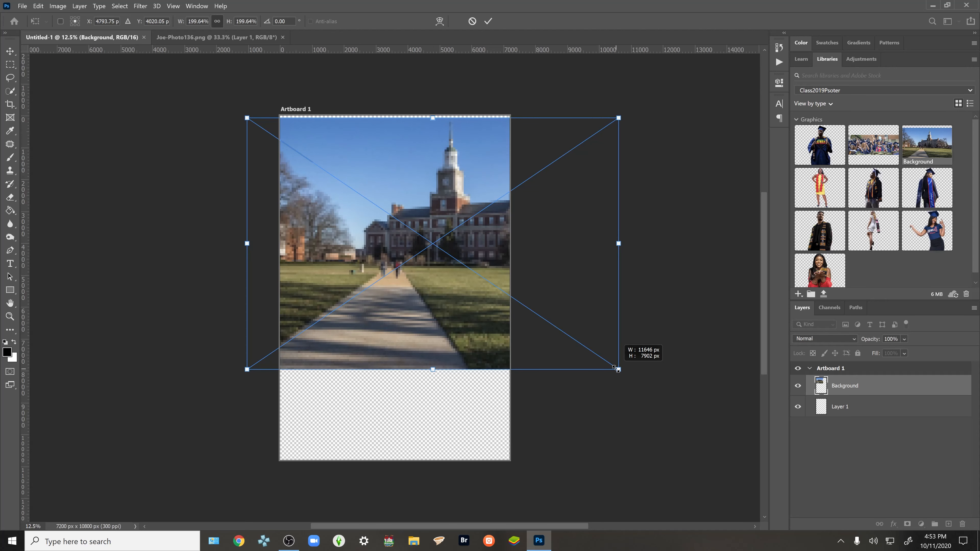
left_click_drag(473, 302, 474, 292)
key("Return")
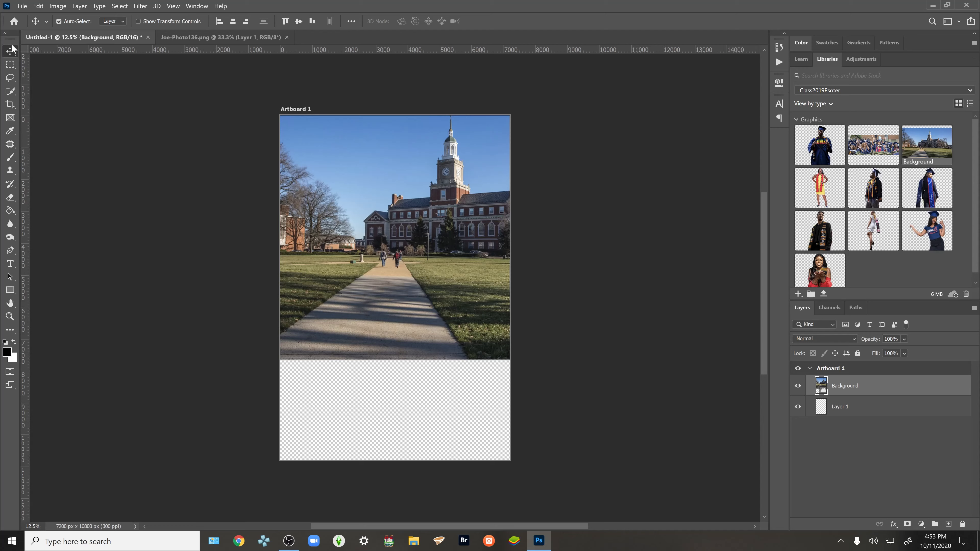
- Embed the "6. HUArchives Photo . . . founders and yard.jpg" image, enlarge it to about 326% to cover the artboard, and stack it beneath the Background layer
left_click(22, 5)
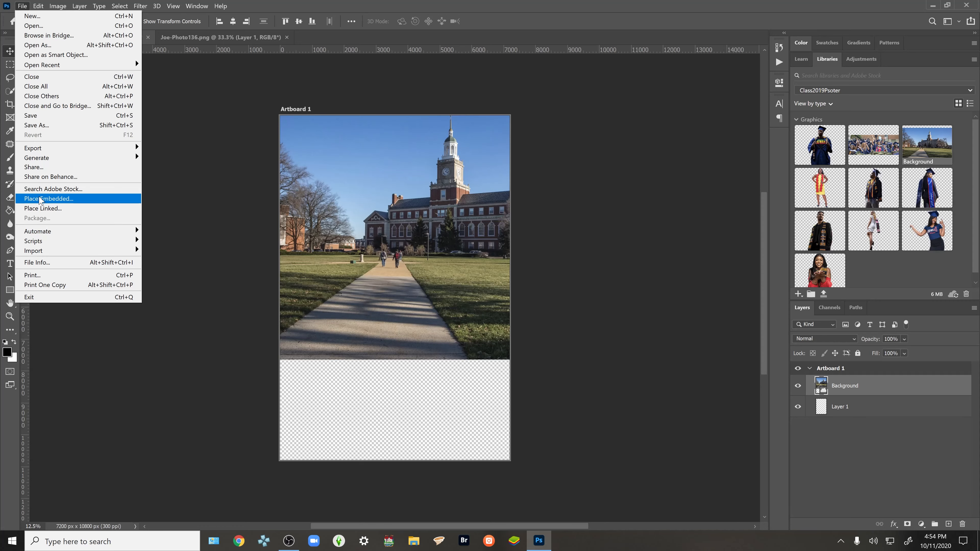
left_click(41, 199)
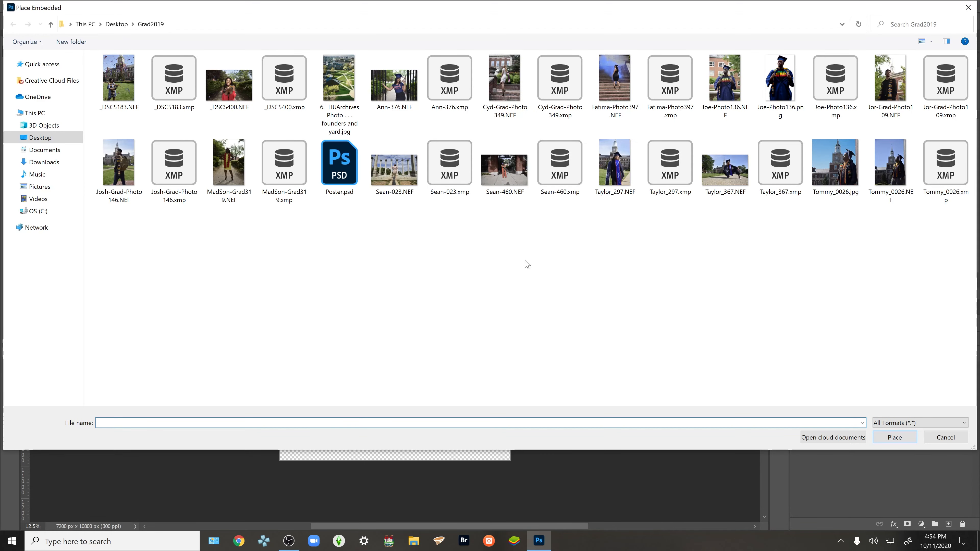
left_click(348, 78)
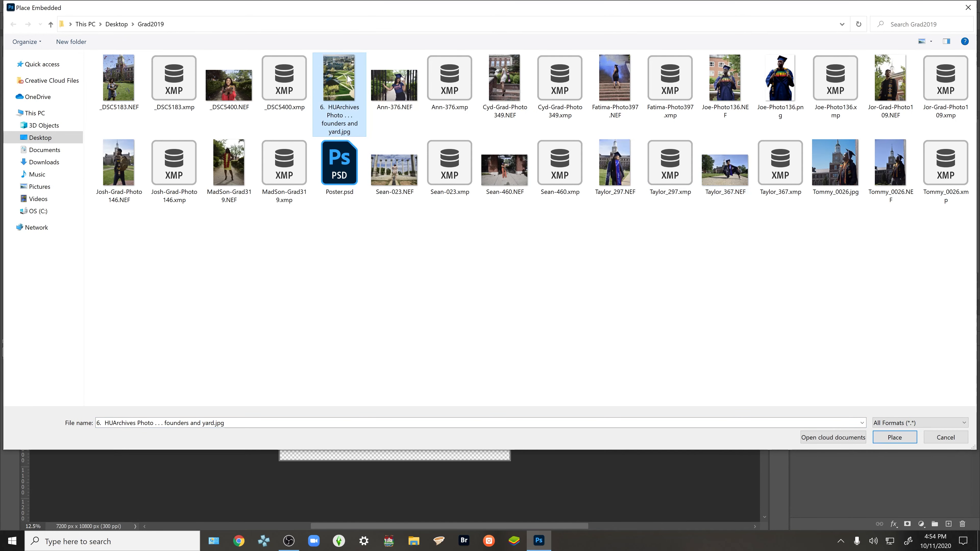
double_click(348, 78)
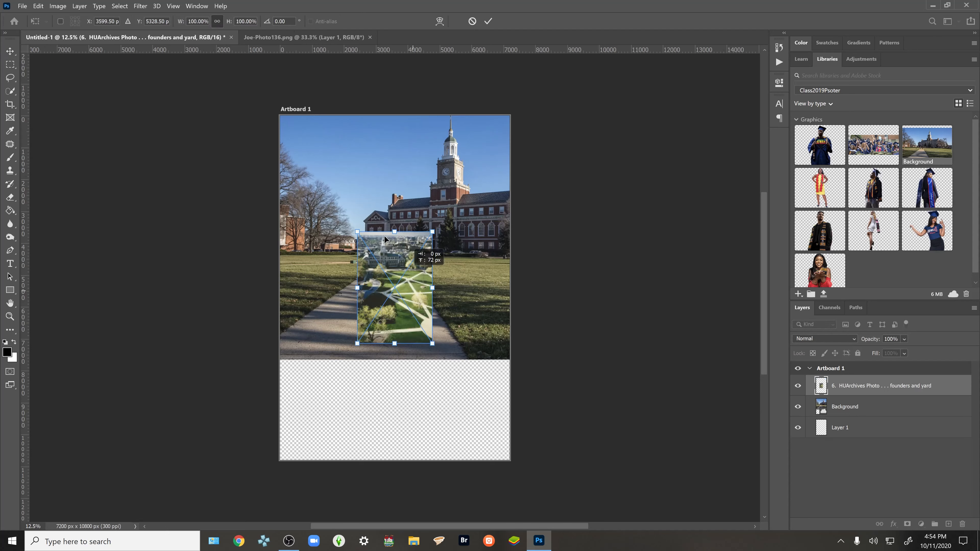
left_click_drag(398, 267, 326, 159)
left_click_drag(351, 227, 520, 476)
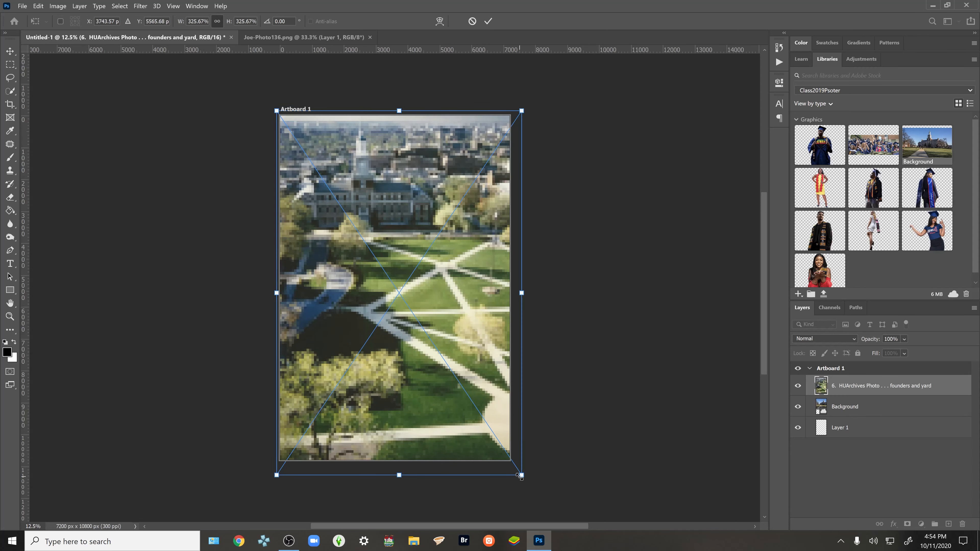
key("Return")
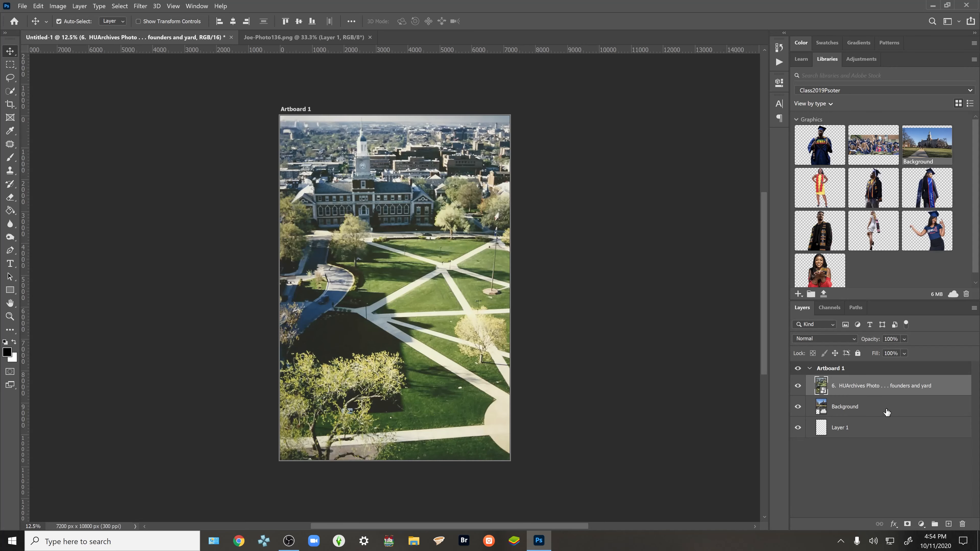
left_click_drag(886, 412, 889, 382)
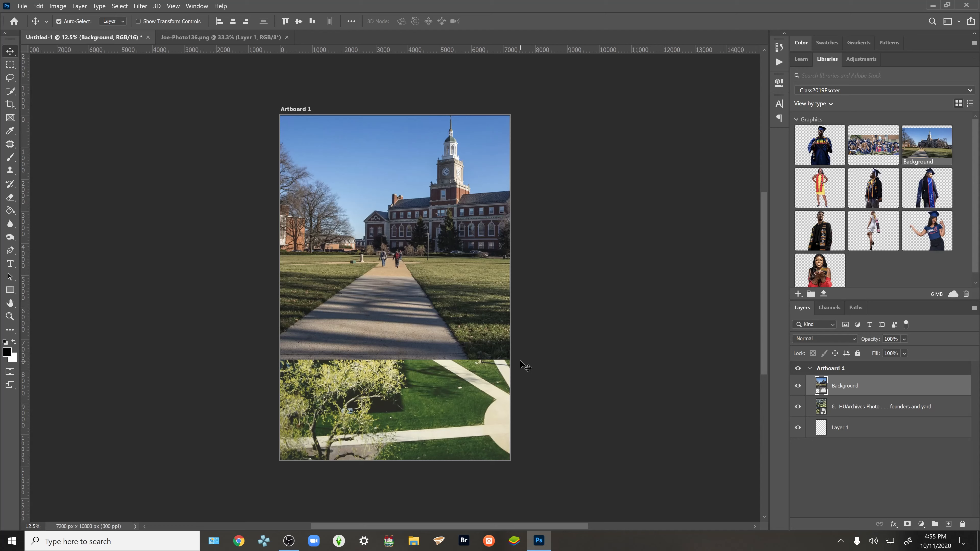
- Try the Overlay blend mode on the Background layer, and set it back to Normal
left_click(817, 340)
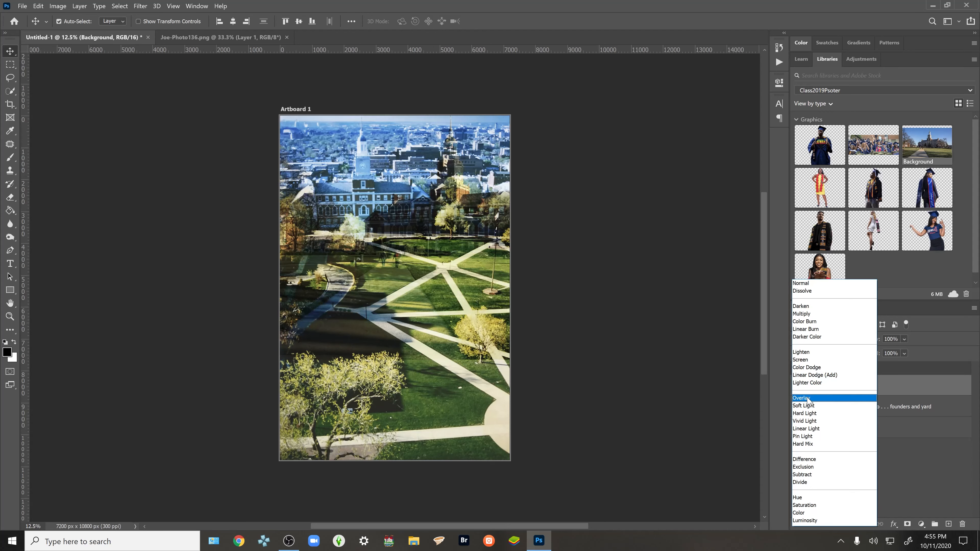
left_click(807, 398)
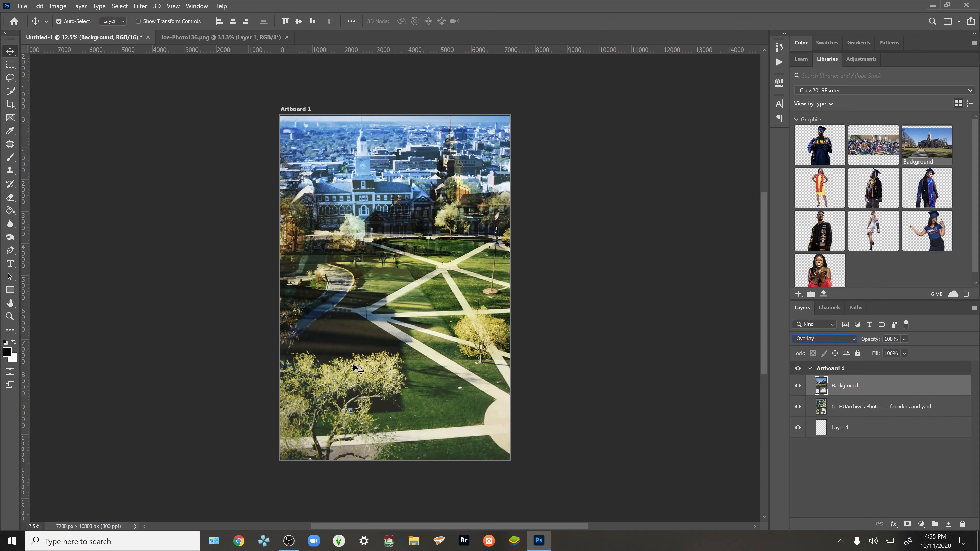
left_click(816, 340)
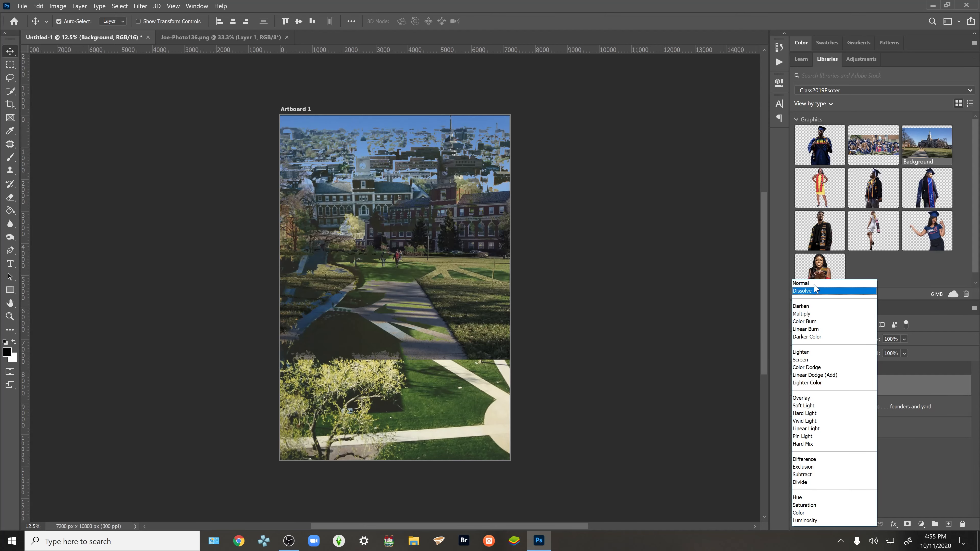
left_click(813, 283)
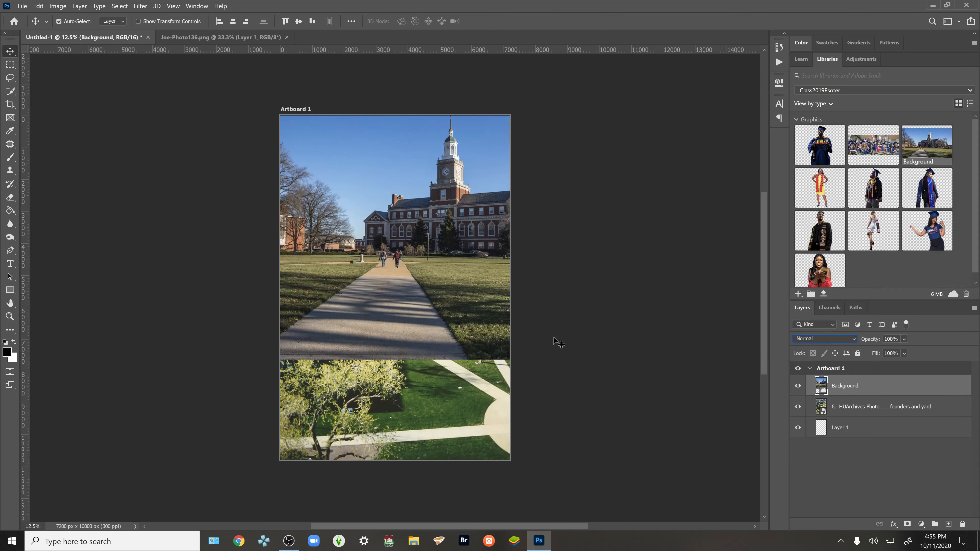
- Add a layer mask to the Background layer and paint black along the campus photo's lower edge with a soft 1600 px brush
left_click(905, 526)
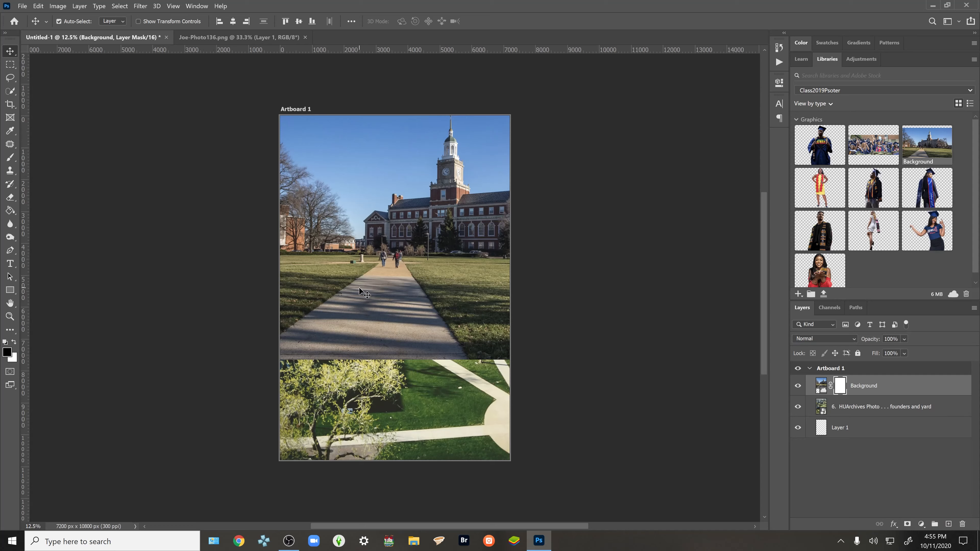
key("b")
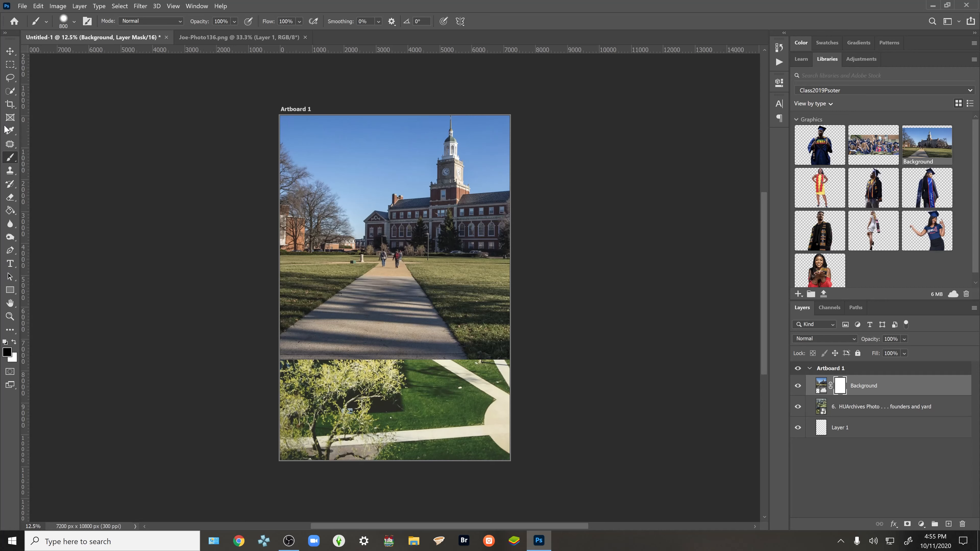
left_click(73, 23)
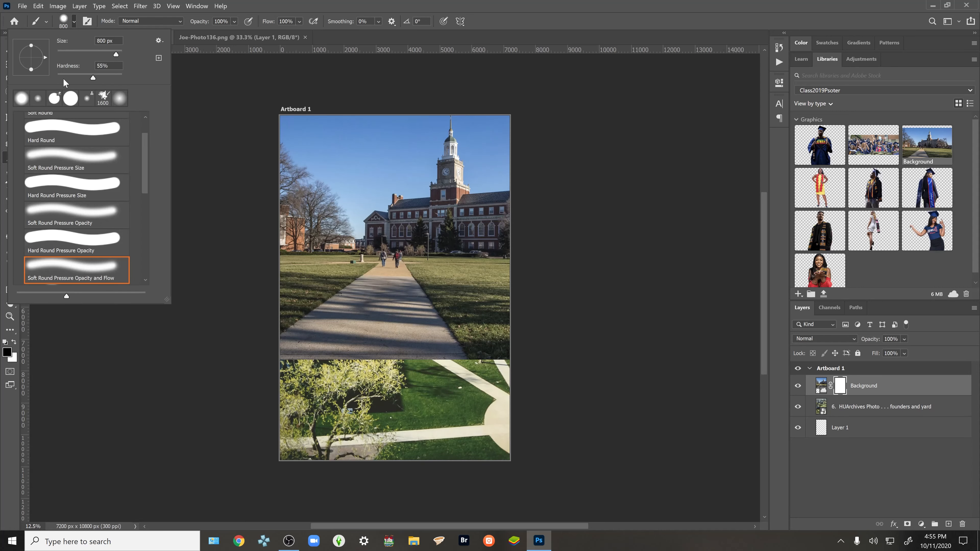
left_click(74, 22)
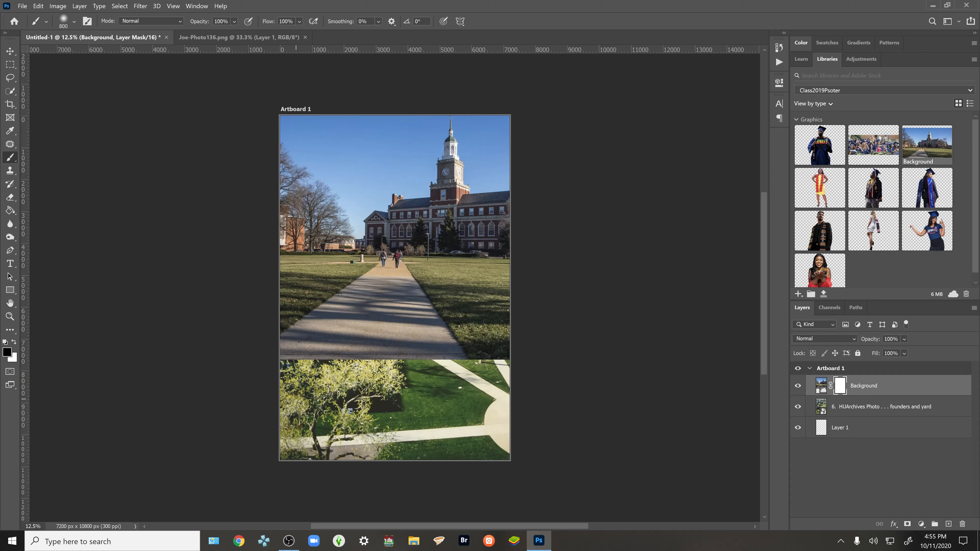
key("bracketright")
key("bracketright")
key("bracketright")
key("bracketright")
key("bracketright")
key("bracketright")
key("bracketright")
mouse_move(369, 363)
left_mouse_down()
mouse_move(301, 353)
mouse_move(463, 353)
mouse_move(462, 371)
mouse_move(270, 362)
mouse_move(367, 346)
mouse_move(496, 344)
mouse_move(251, 342)
left_mouse_up()
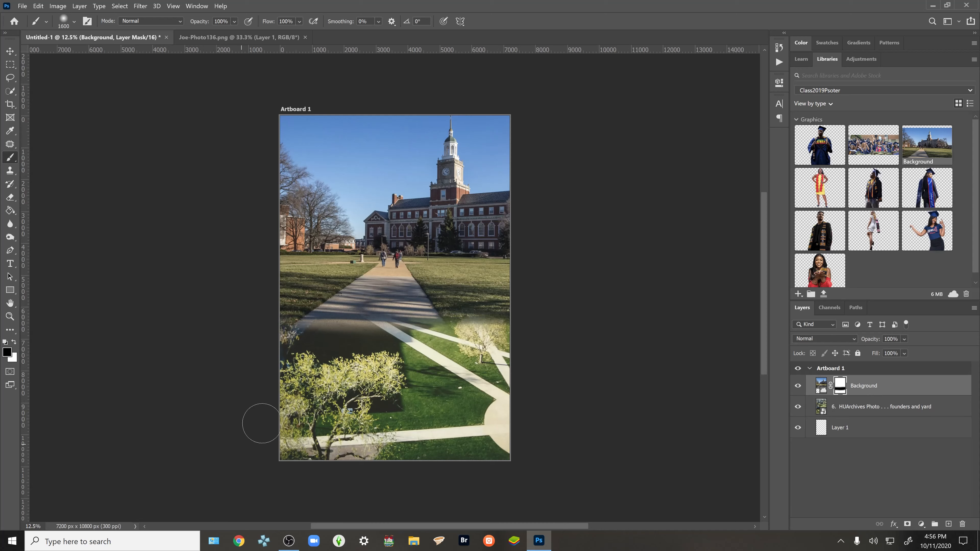
- Paint white on the Background layer's mask to bring back the hidden lower part of the campus photo
key("x")
left_click_drag(434, 331, 553, 330)
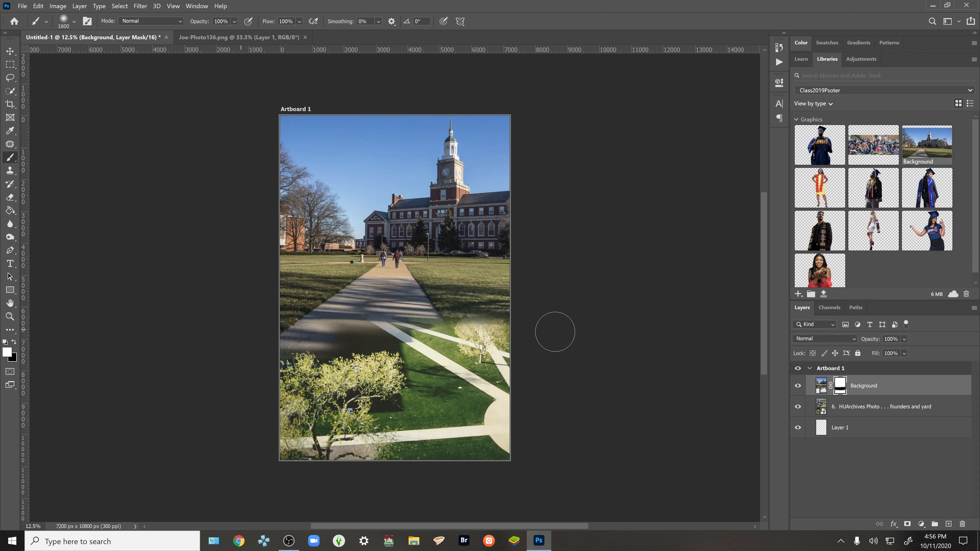
mouse_move(326, 364)
left_mouse_down()
mouse_move(552, 355)
mouse_move(361, 370)
mouse_move(178, 349)
left_mouse_up()
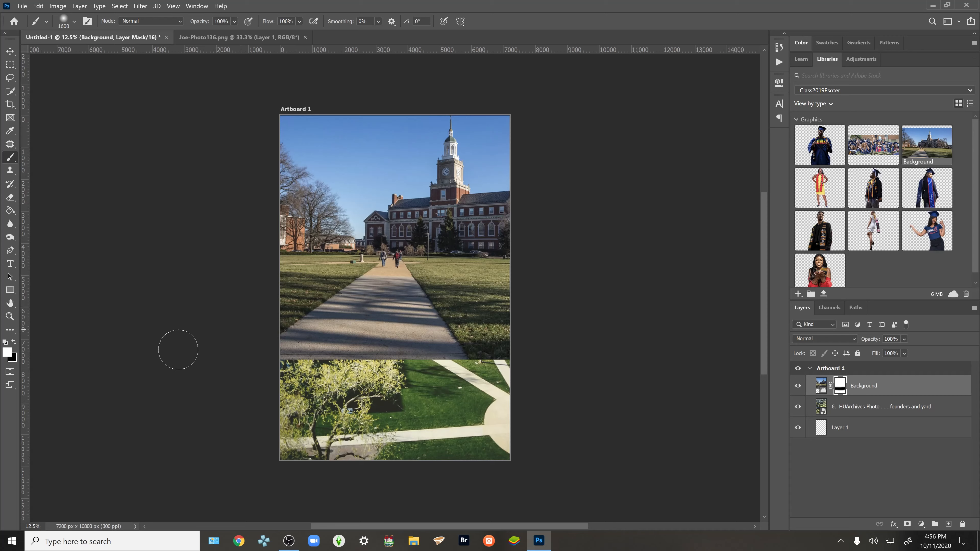
- Paint black across the campus photo's lower edge on the mask to blend it into the aerial photo
key("x")
left_click_drag(252, 363, 530, 368)
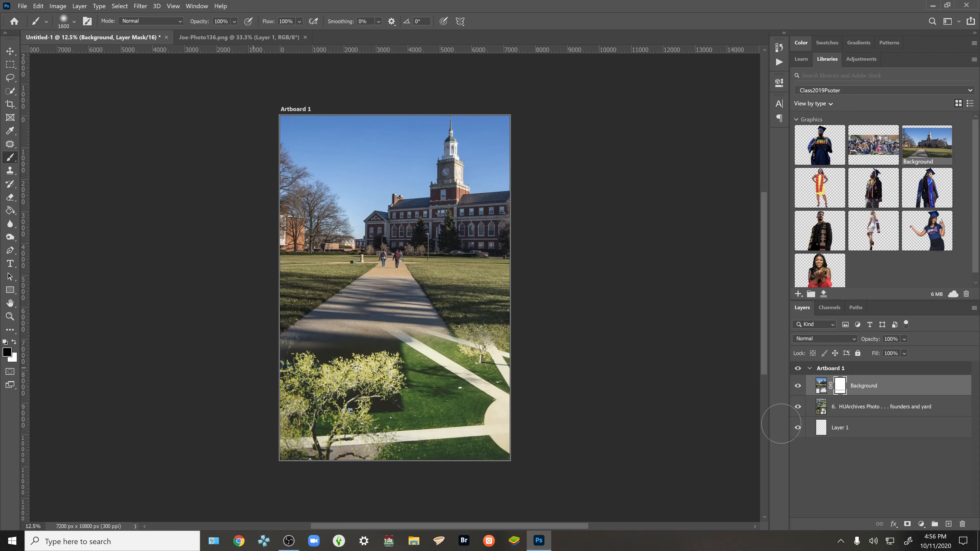
- Set the Background layer's blend mode to Overlay, lower its opacity to 71%, and deselect the layer with the Move tool
left_click(841, 339)
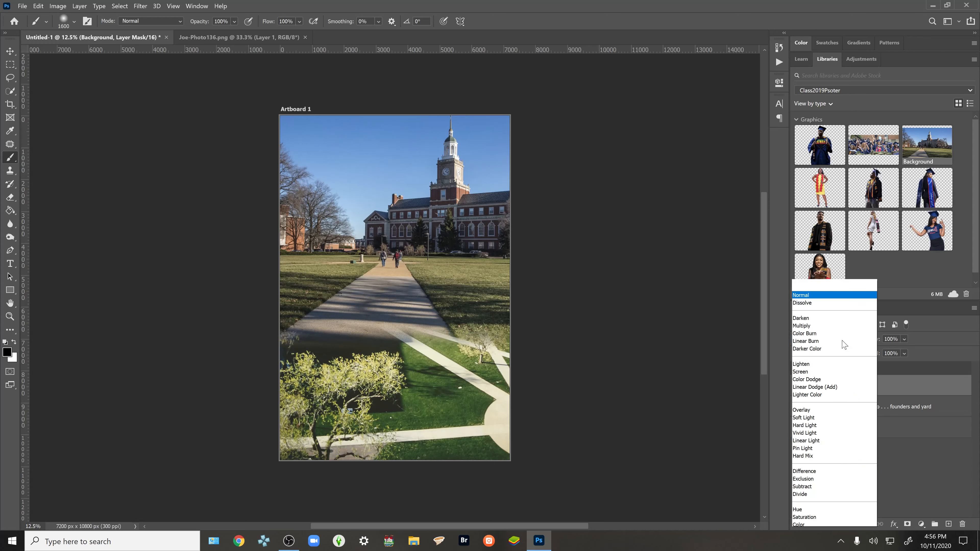
left_click(812, 398)
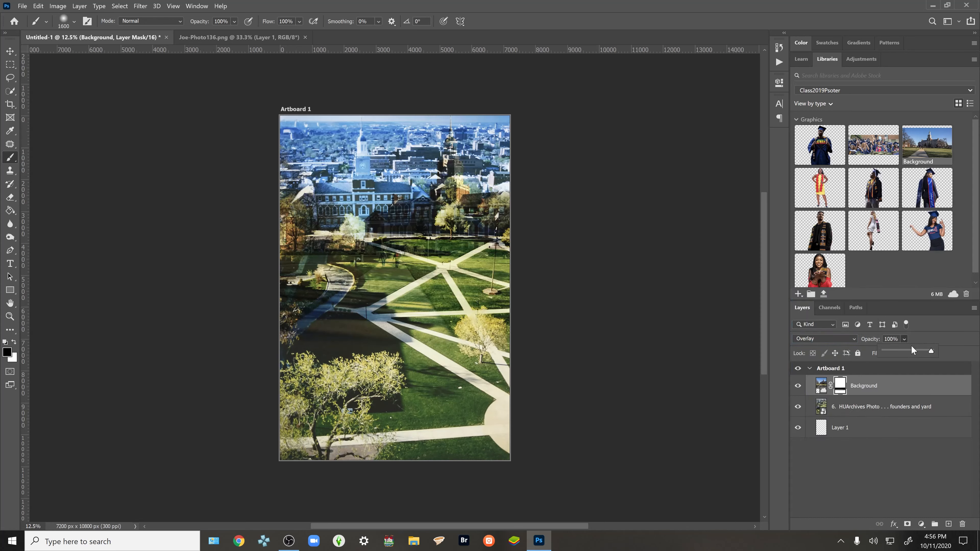
left_click_drag(929, 349, 910, 362)
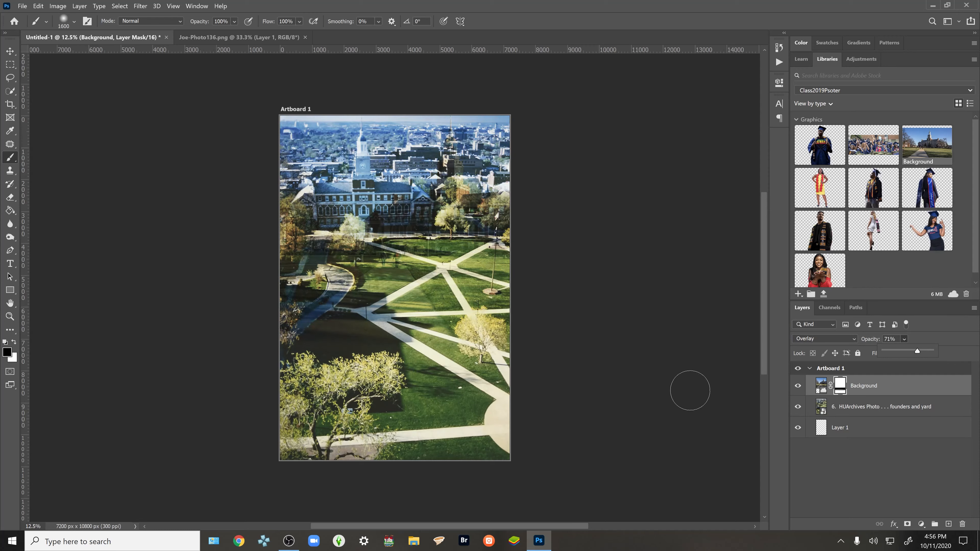
key("v")
left_click(686, 387)
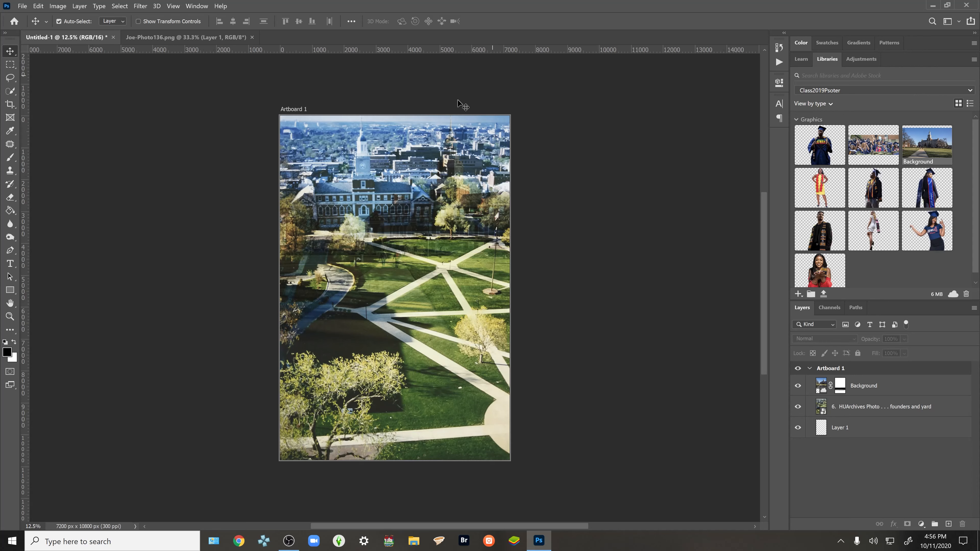
- Place the library cutouts of the woman in the yellow dress, the man in profile in a cap and the man in the black jacket on the artboard
mouse_move(800, 177)
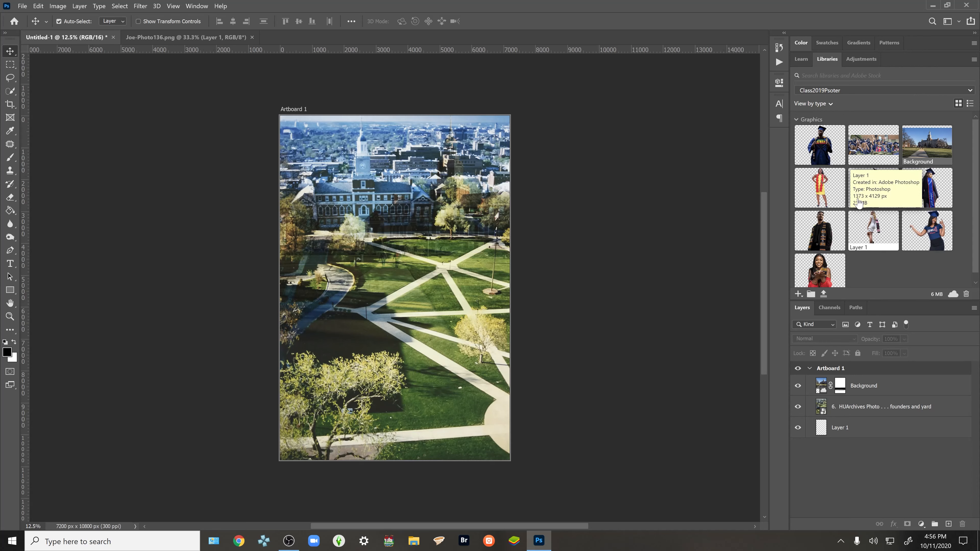
left_click_drag(824, 189, 395, 241)
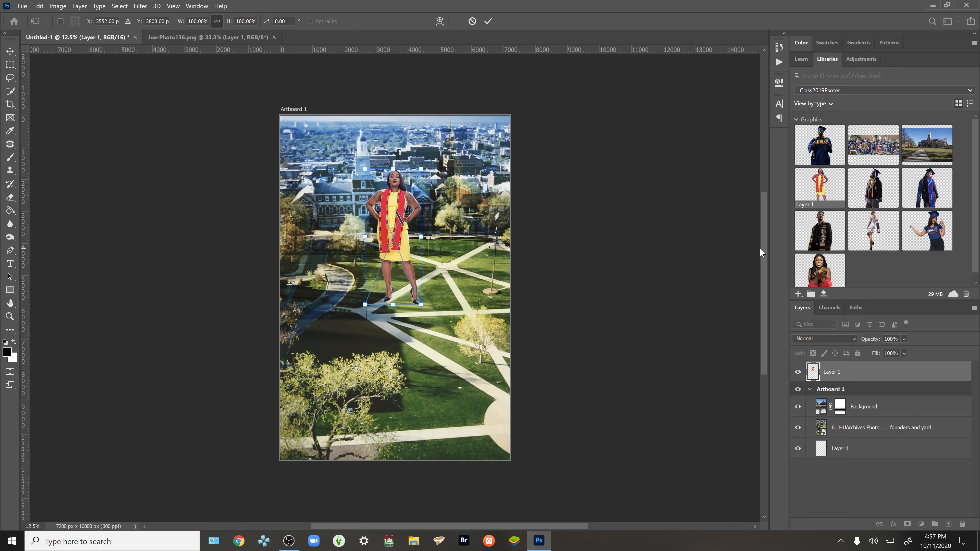
key("Return")
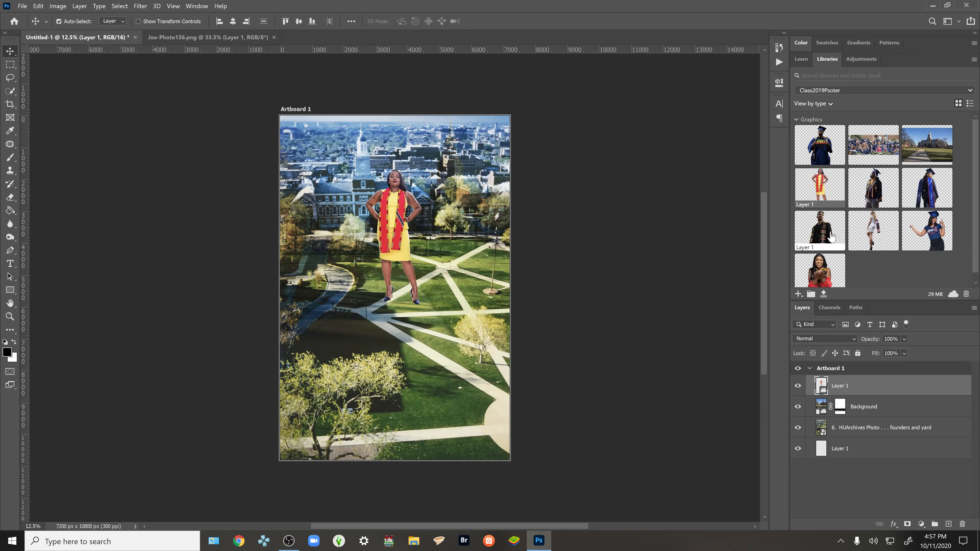
left_click_drag(873, 185, 357, 269)
key("Return")
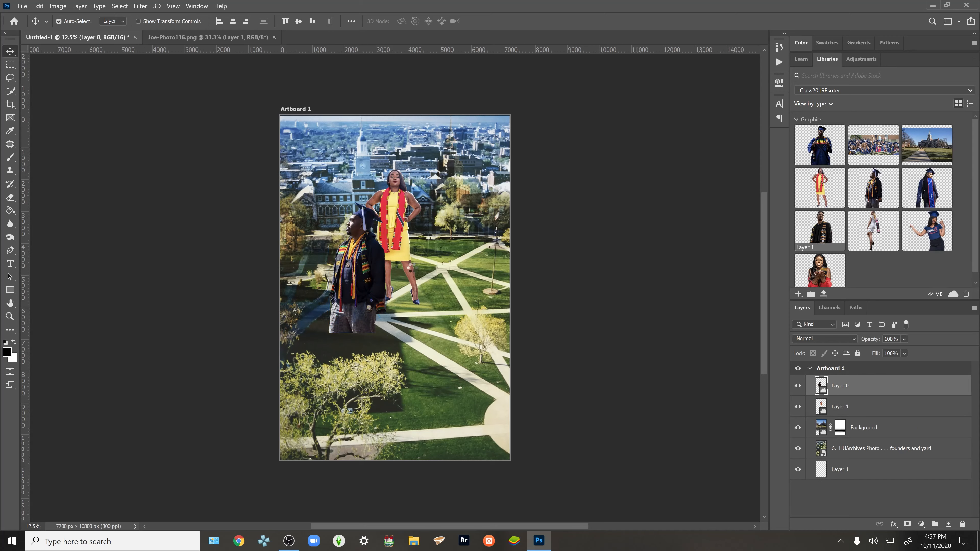
left_click_drag(819, 230, 442, 254)
key("Return")
- Place the library cutouts of the woman in blue stoles, woman in white dress, man in Howard shirt and woman in red below the first three
left_click_drag(926, 188, 339, 326)
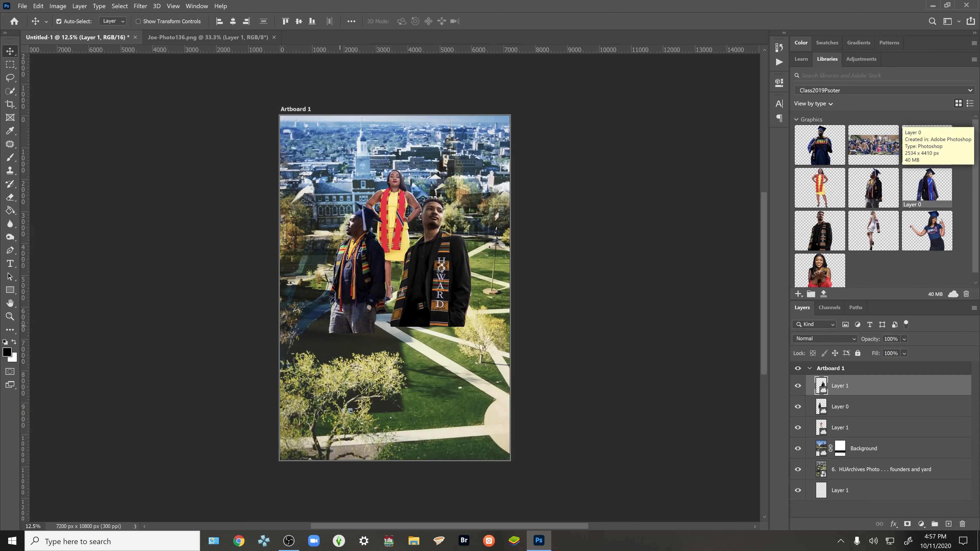
key("Return")
left_click_drag(873, 231, 444, 278)
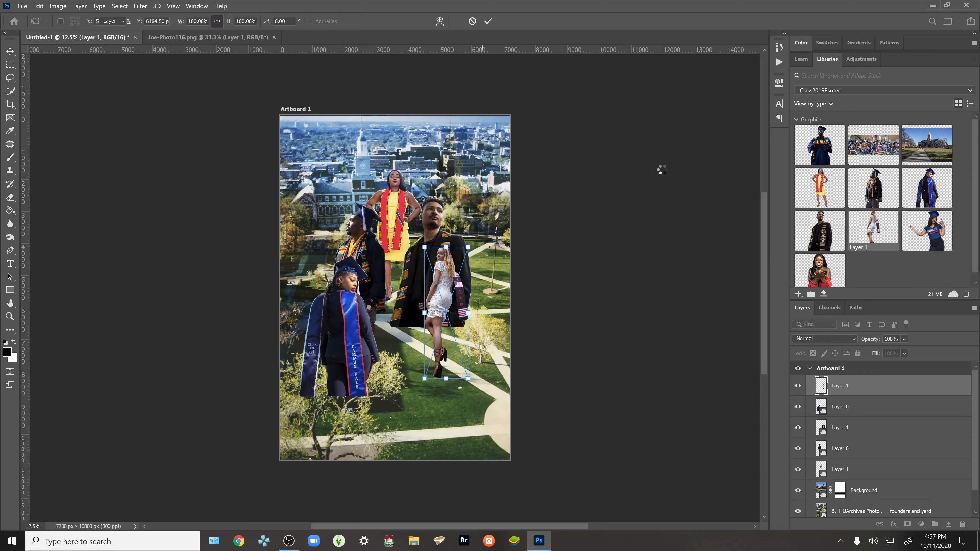
key("Return")
left_click_drag(819, 145, 390, 305)
key("Return")
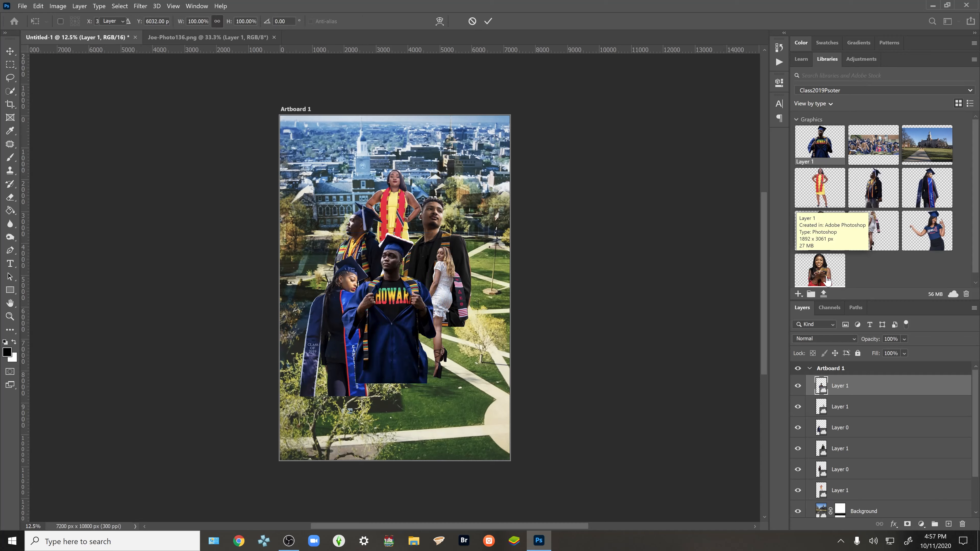
left_click_drag(819, 270, 394, 375)
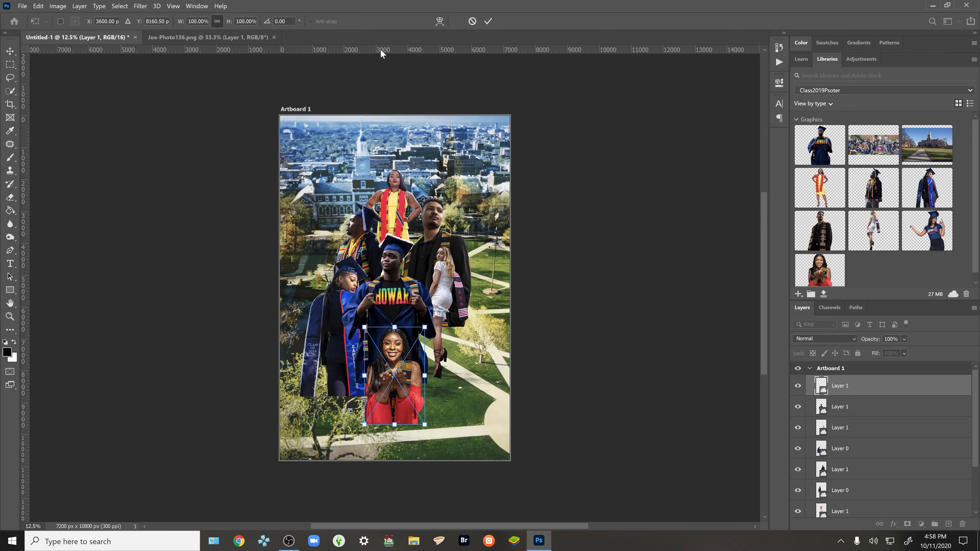
- Add a horizontal guide across the lower part of the woman in red and a vertical guide at 3600 px through the artboard's centre
left_click_drag(381, 54, 464, 412)
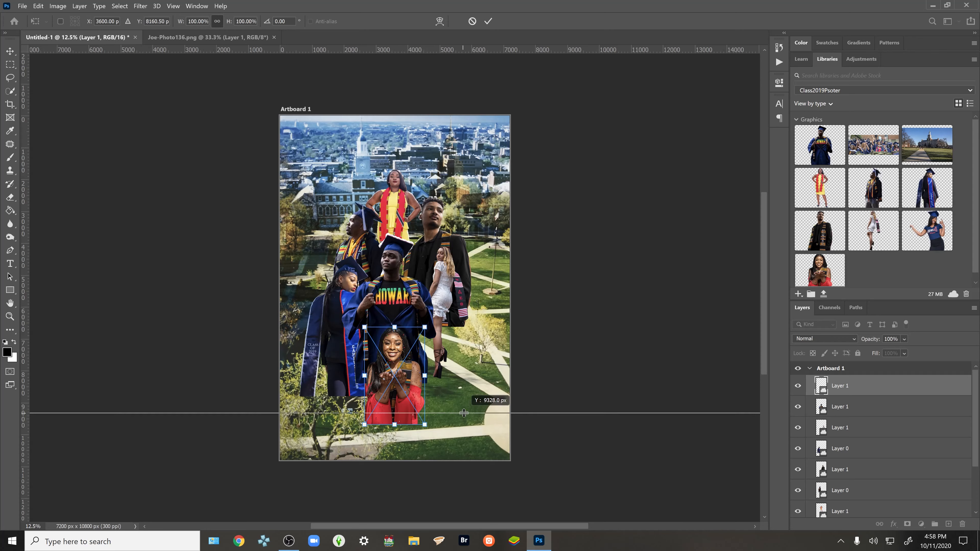
left_click_drag(463, 412, 468, 407)
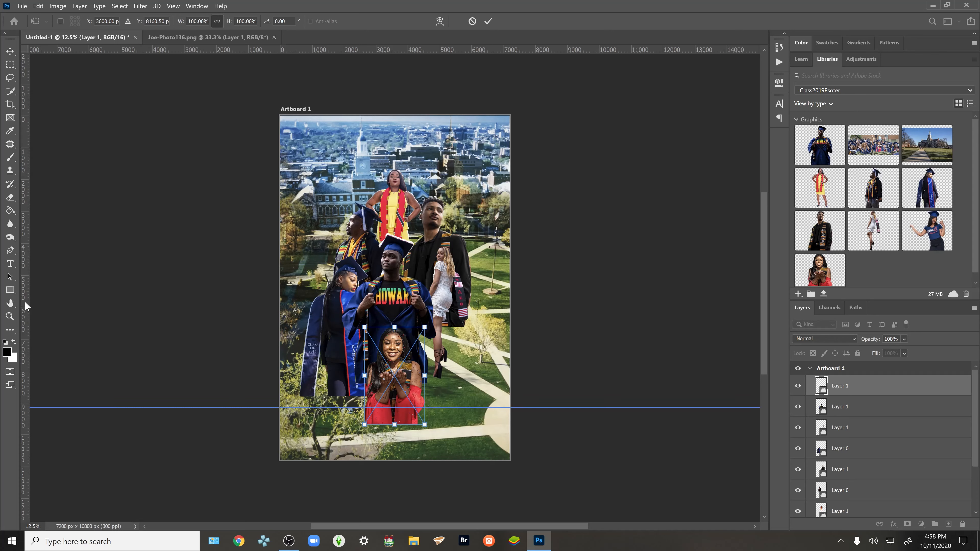
left_click_drag(25, 302, 394, 319)
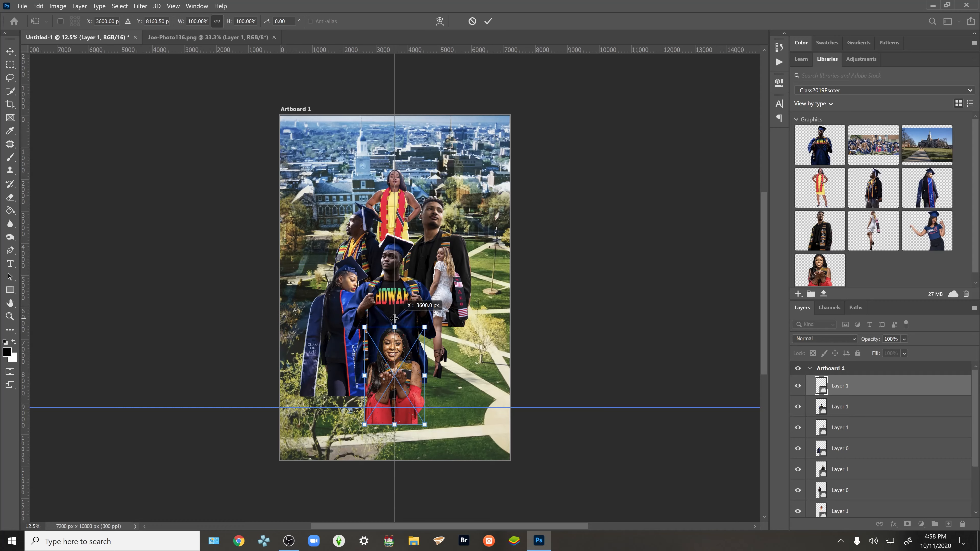
left_click_drag(394, 318, 394, 318)
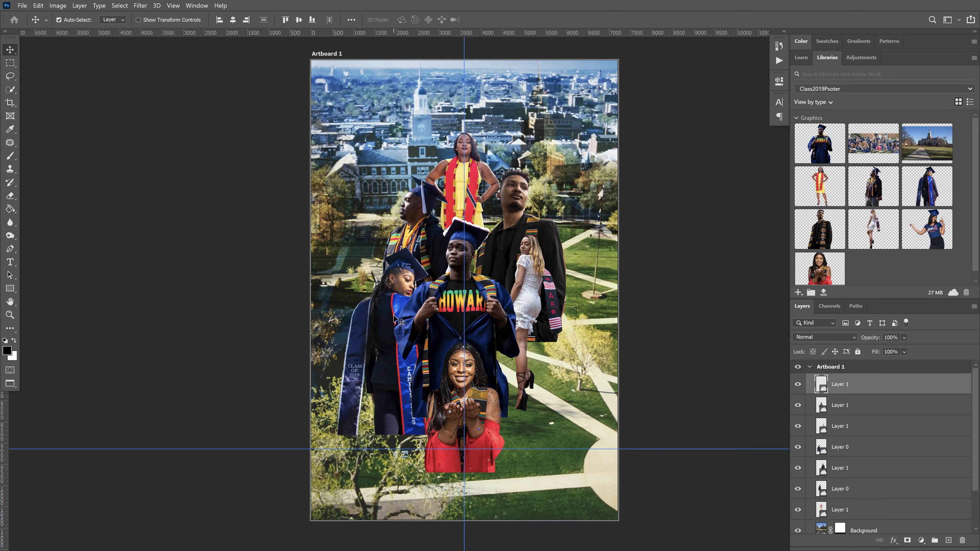
- Shift the woman in blue stoles slightly upward and move her layer directly above the layer of the man in the Howard shirt
left_click_drag(401, 332, 404, 324)
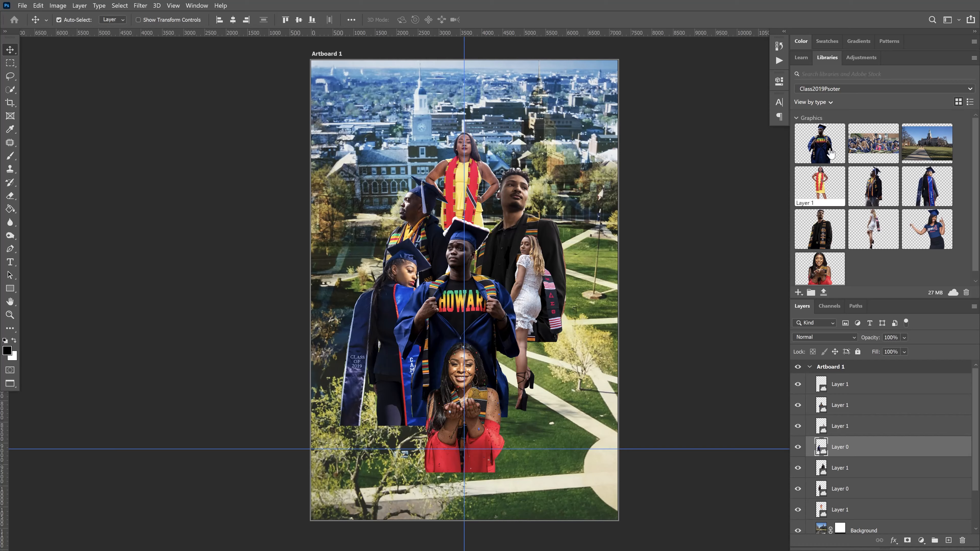
double_click(822, 63)
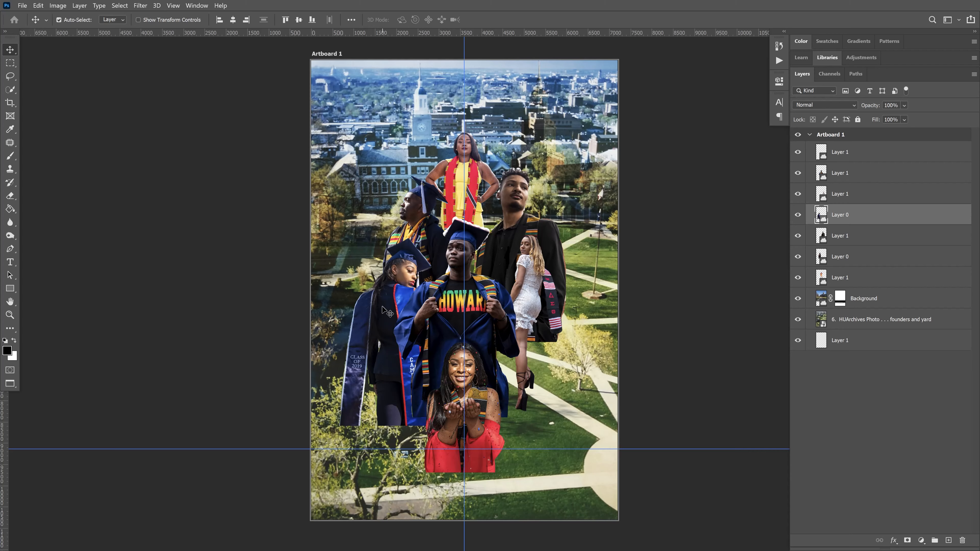
left_click(489, 305)
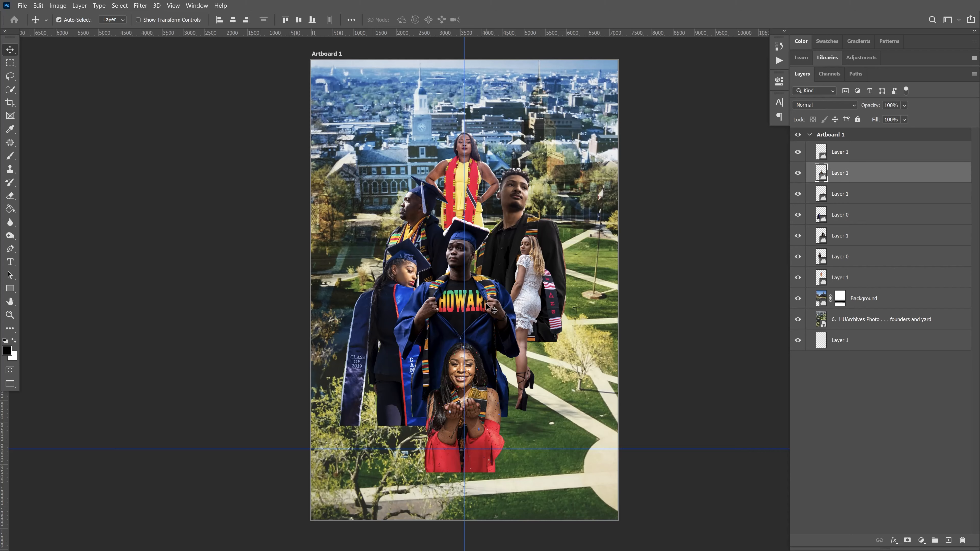
left_click(385, 302)
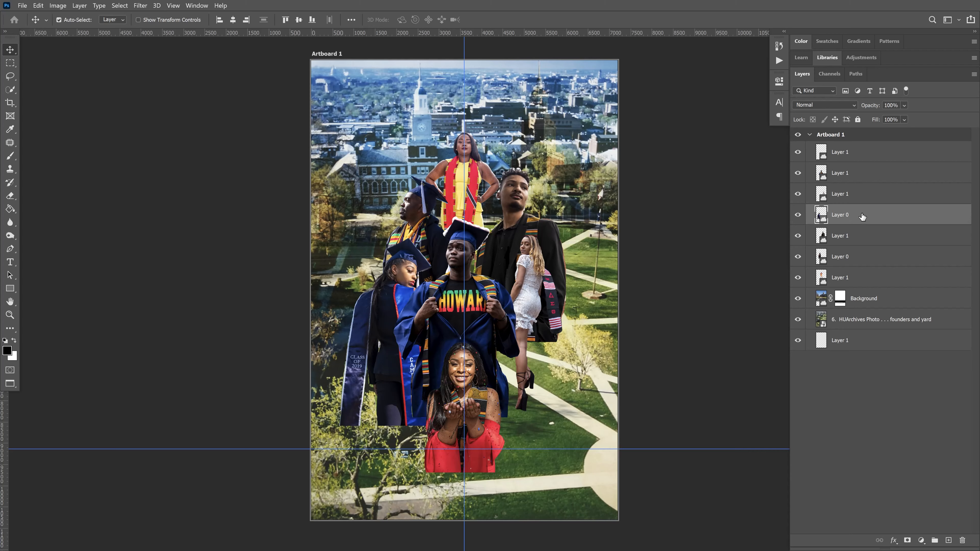
left_click_drag(879, 222, 885, 167)
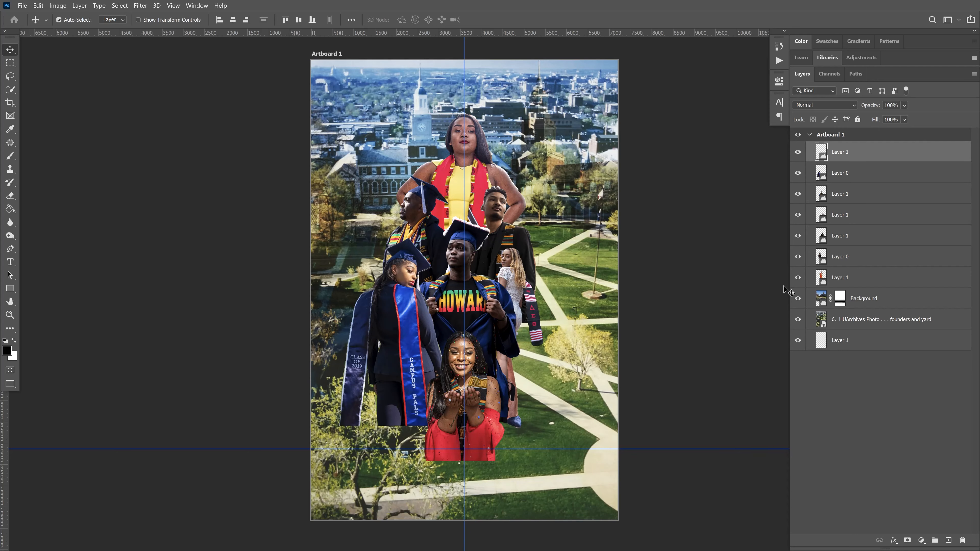
- Add a layer mask to each of the seven graduate cutout layers
left_click(841, 277)
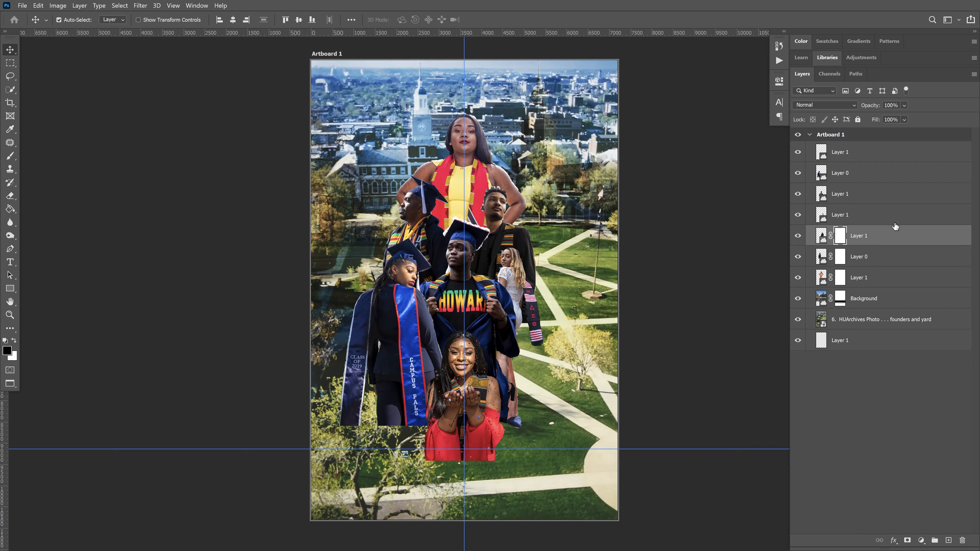
left_click(895, 216)
left_click(907, 540)
left_click(894, 195)
left_click(907, 540)
left_click(894, 174)
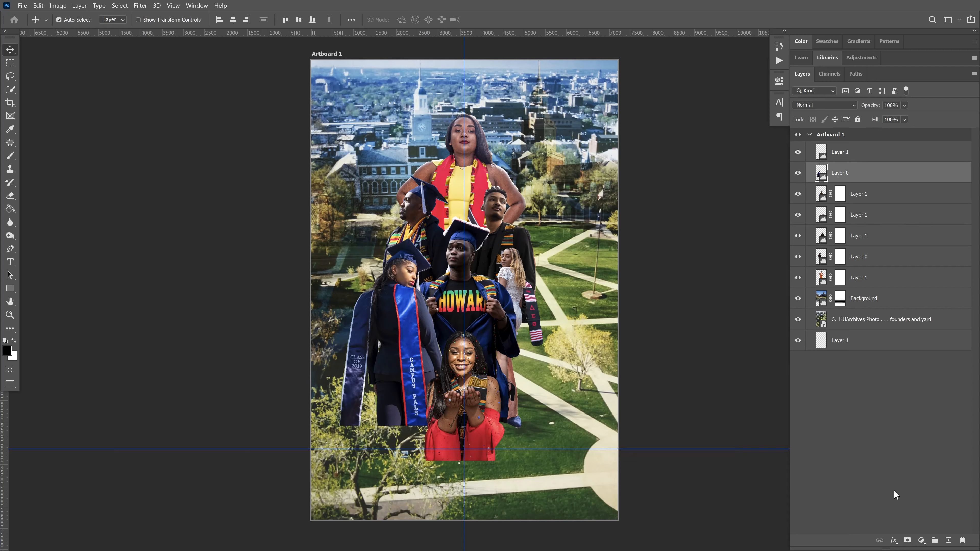
left_click(906, 540)
left_click(894, 153)
left_click(907, 540)
- Paint black with a soft 1600 px brush on the masks to hide the yellow-dress woman's lower legs and fade the red-top woman's lower edge
left_click(840, 278)
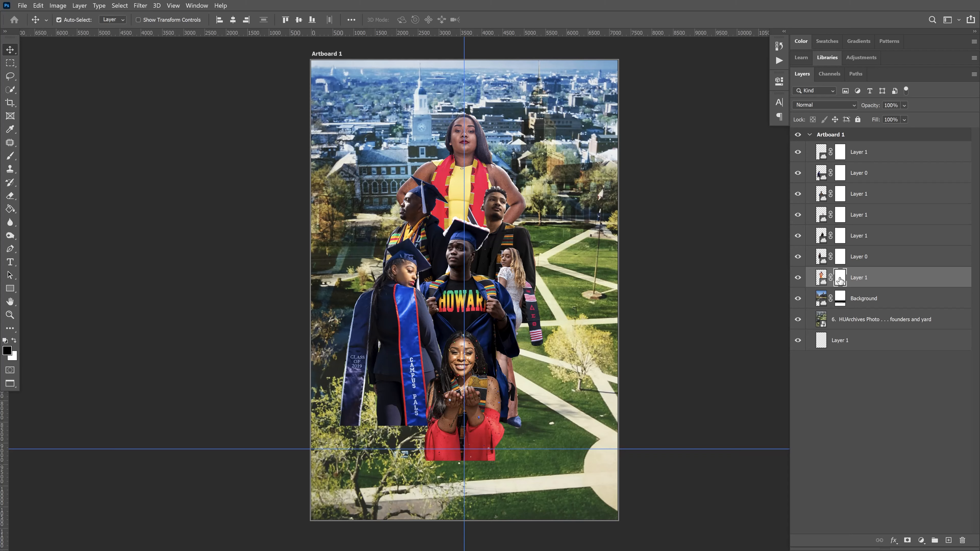
key("b")
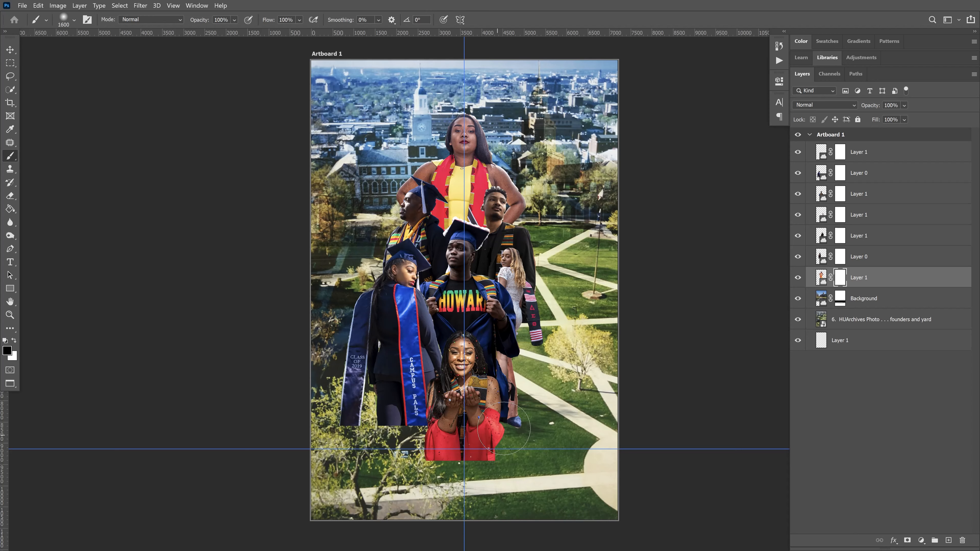
left_click_drag(503, 428, 504, 384)
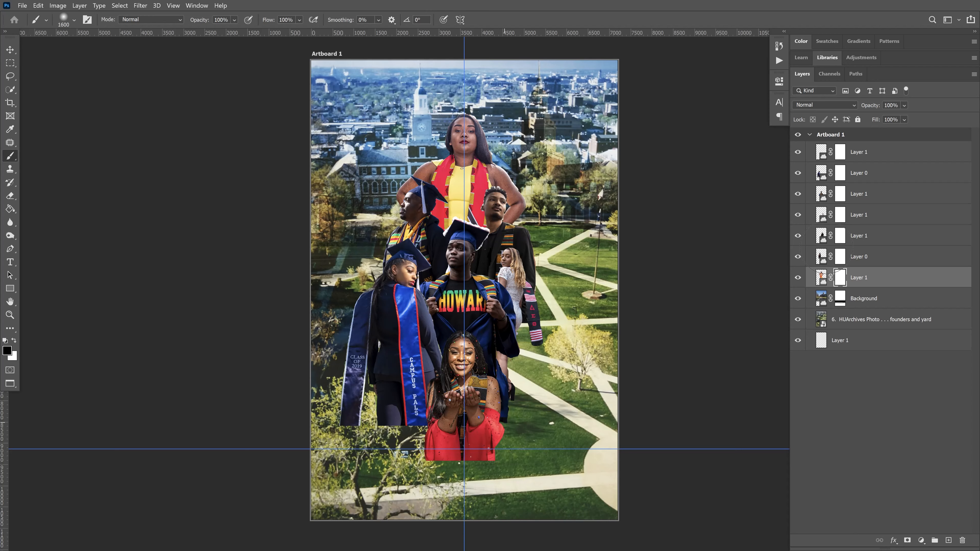
left_click(839, 152)
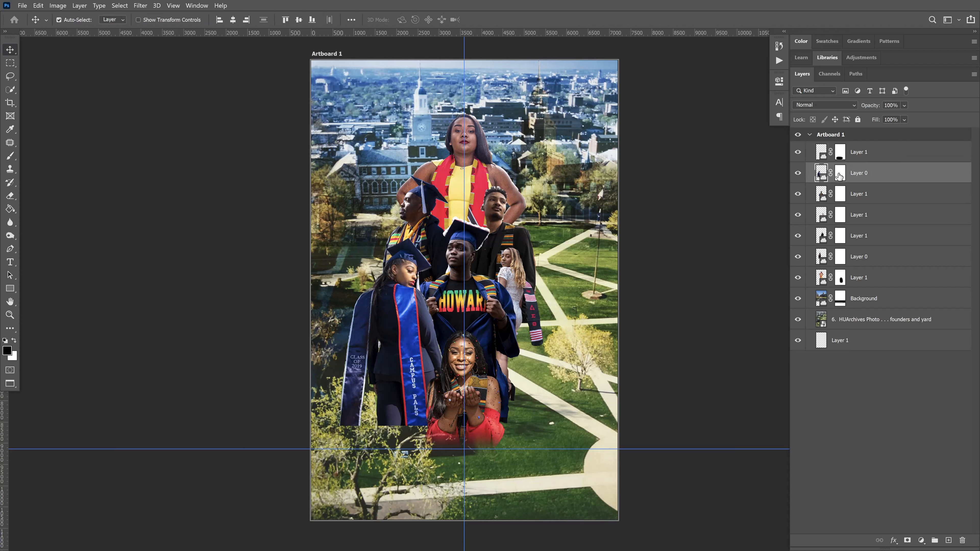
- Mask out the white-dress woman's lower legs, and refine the masks around the neighbouring men with a soft 150 px brush
left_click(516, 268)
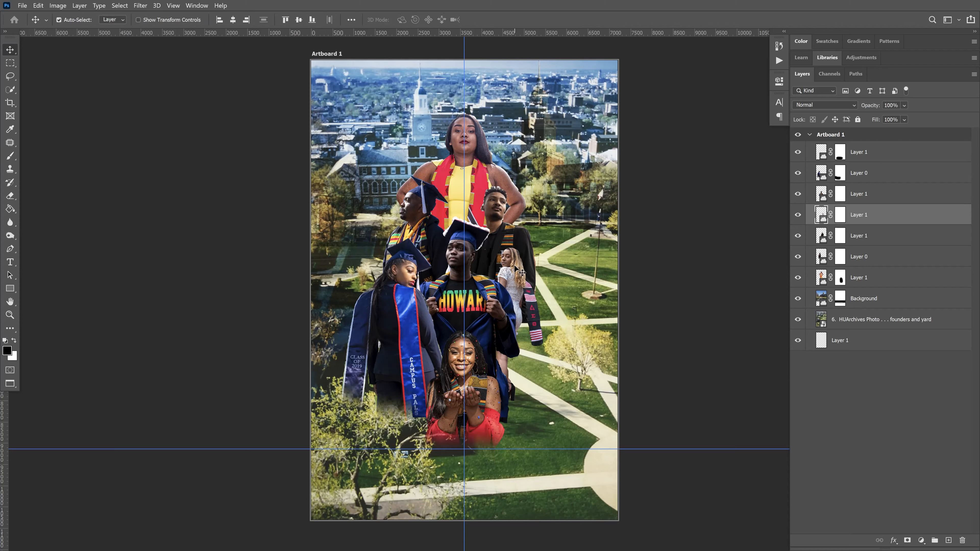
key("b")
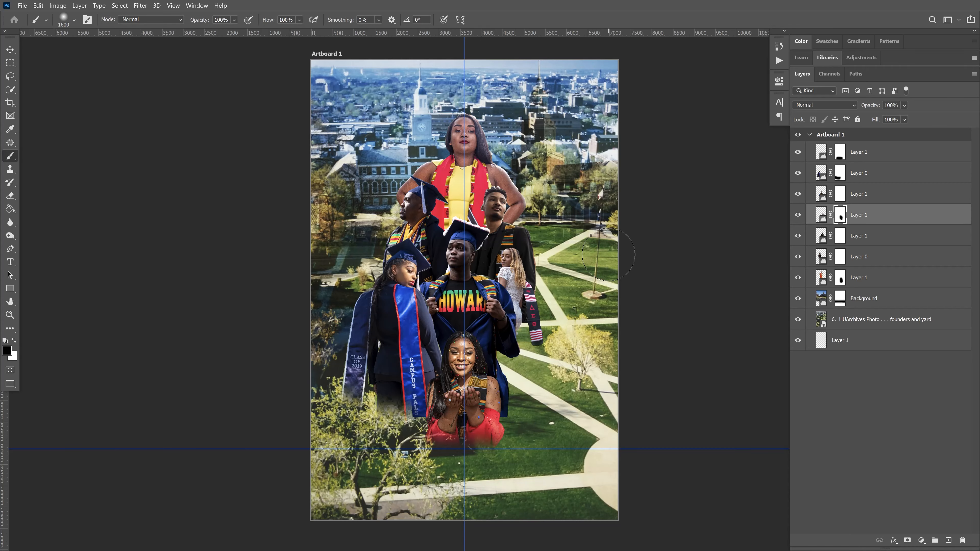
key("ctrl+plus")
key("ctrl+plus")
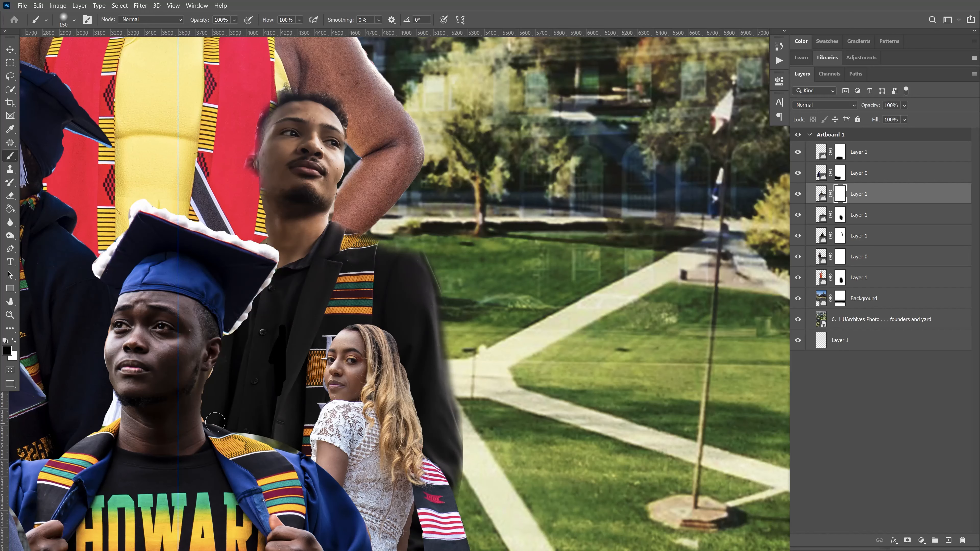
key("ctrl+0")
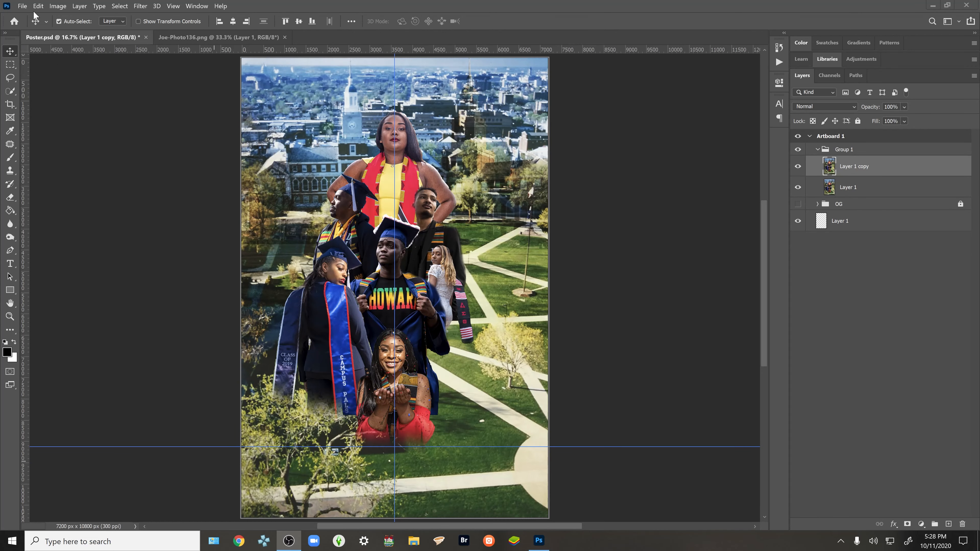
- Save a JPEG copy of the poster as Poster.jpg in the Grad2019 folder
left_click(22, 6)
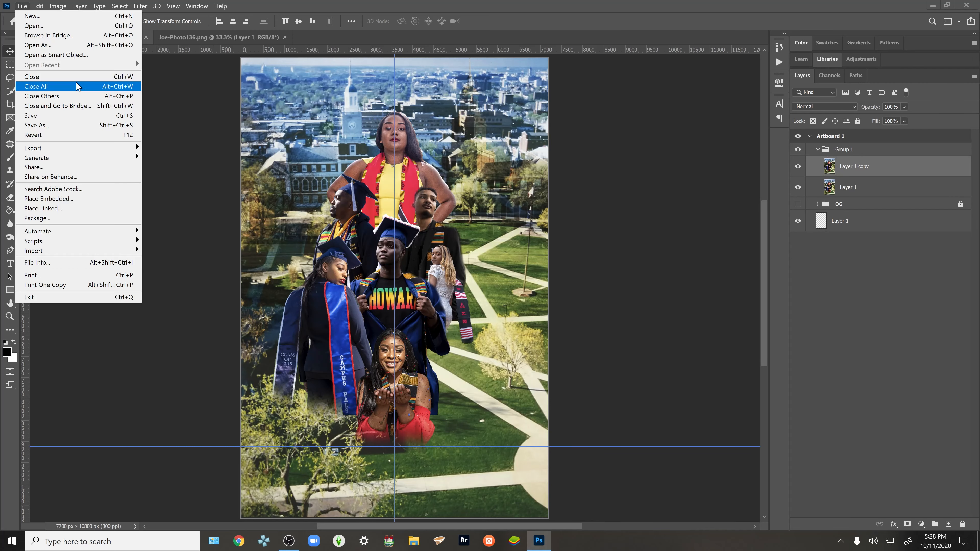
left_click(56, 125)
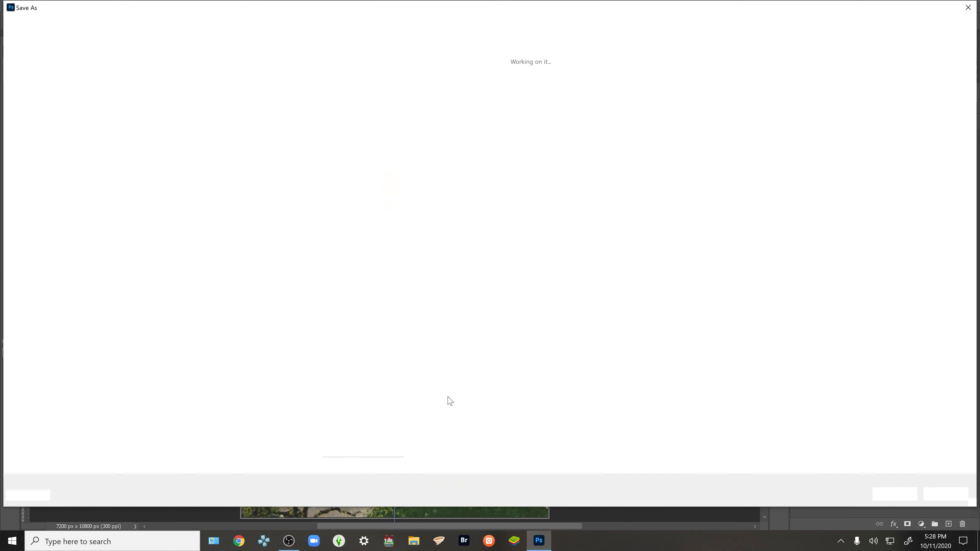
left_click(164, 406)
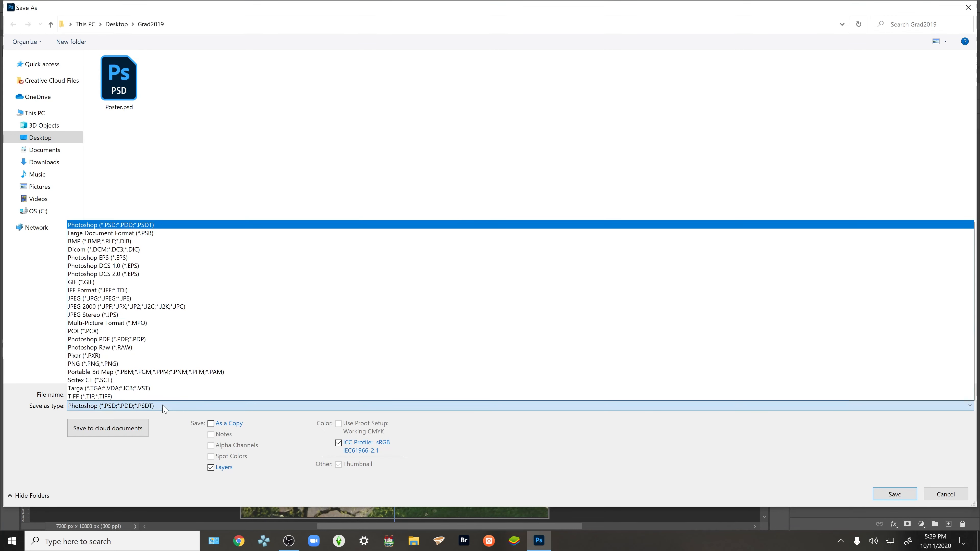
left_click(139, 299)
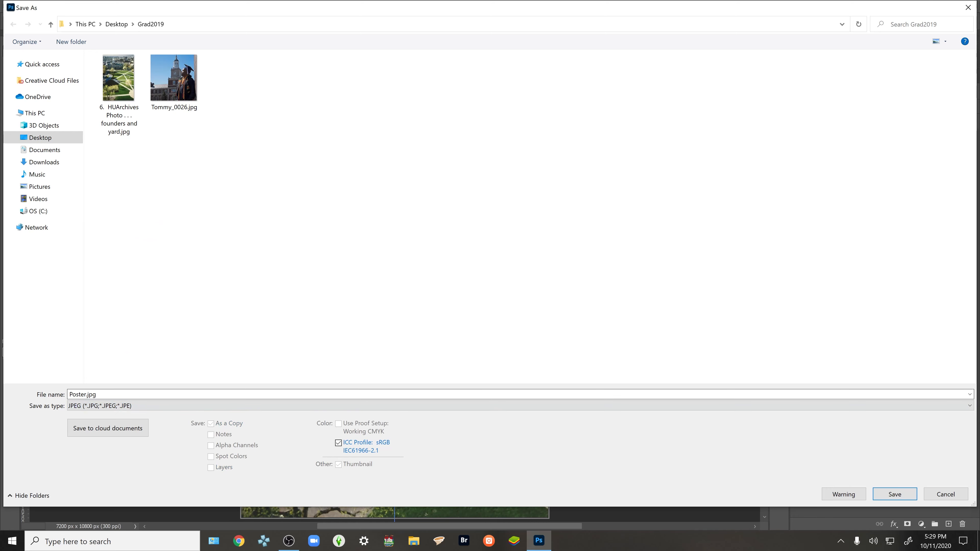
left_click(179, 394)
key("Escape")
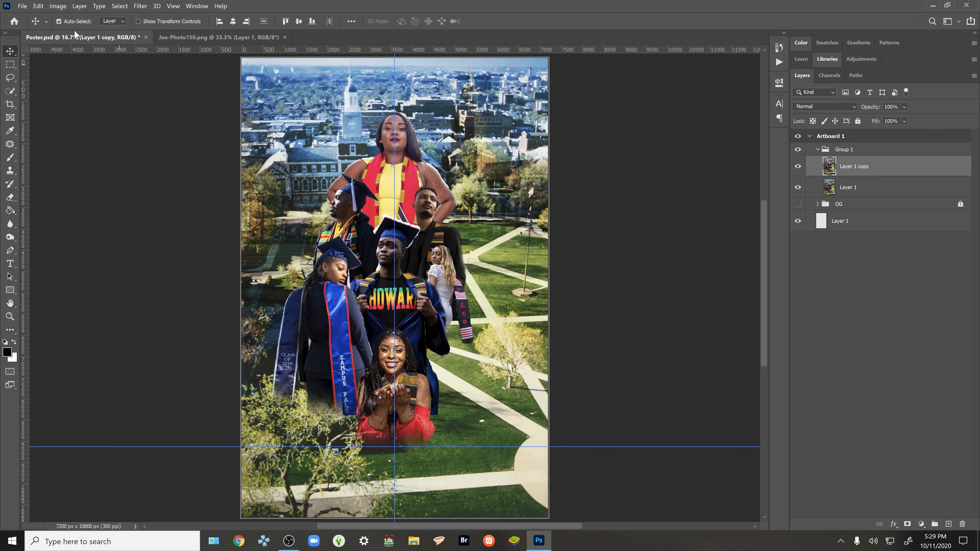
- Open Poster.jpg as a separate document and hide its guides
left_click(18, 8)
key("Escape")
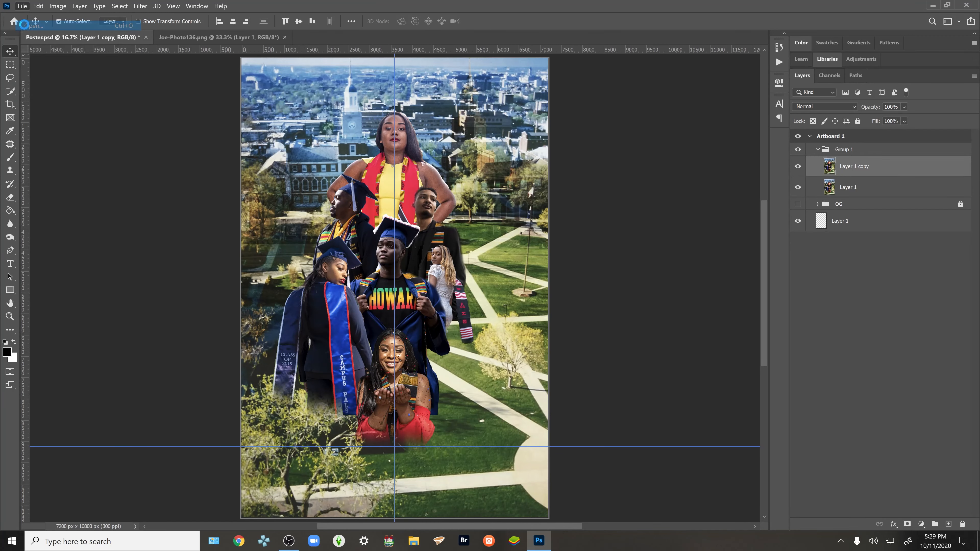
key("ctrl+o")
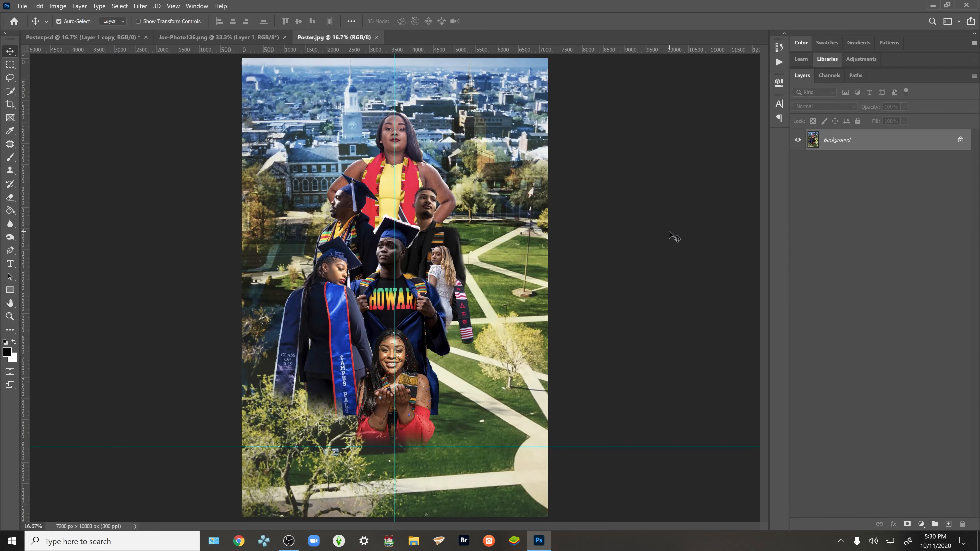
key("ctrl+semicolon")
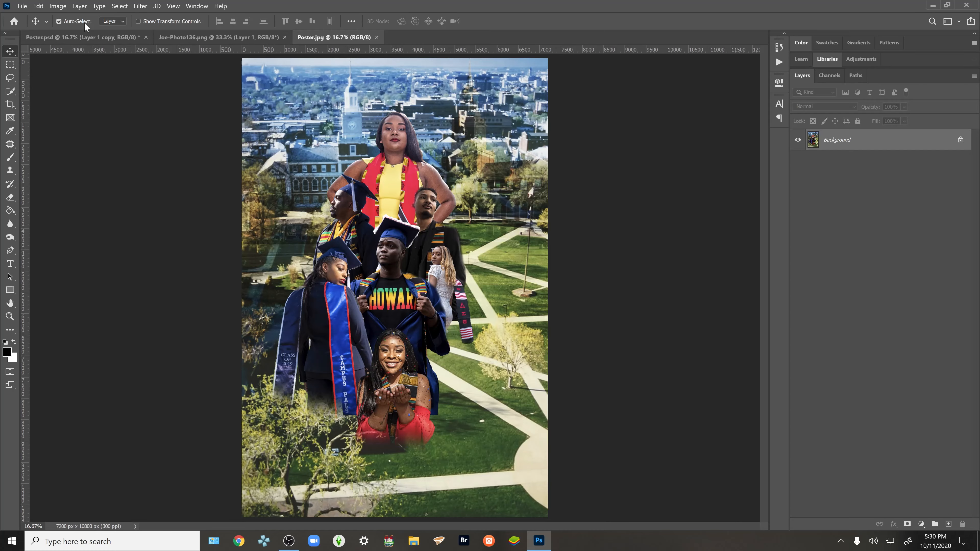
- Apply the Poster Edges filter to the flattened poster with Edge Thickness 10, Edge Intensity 0 and Posterization 6
left_click(140, 7)
left_click(148, 40)
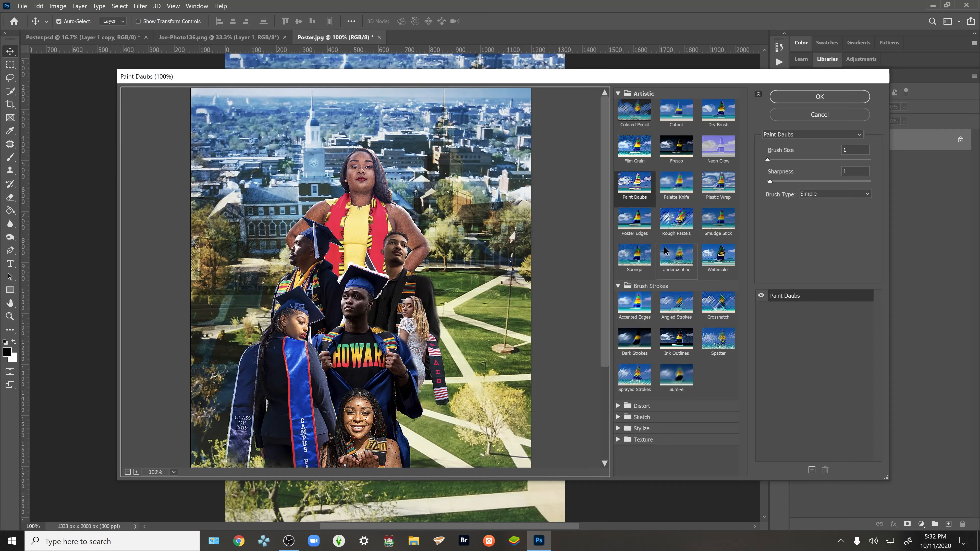
left_click(634, 218)
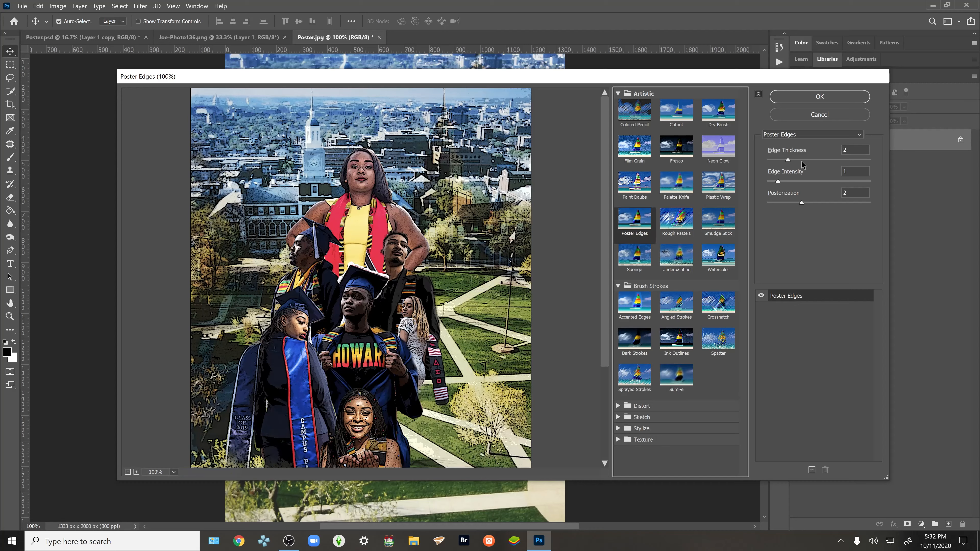
left_click_drag(787, 160, 879, 162)
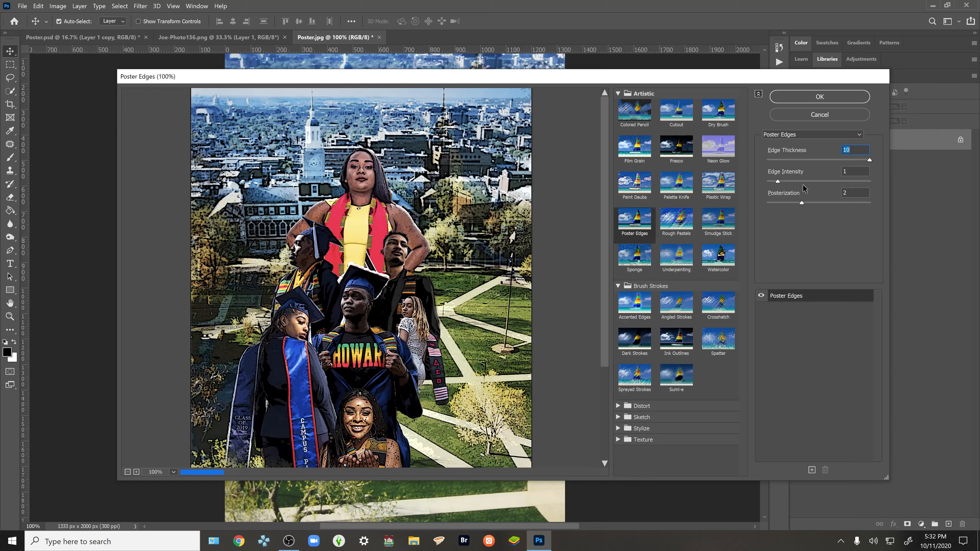
left_click_drag(777, 181, 860, 206)
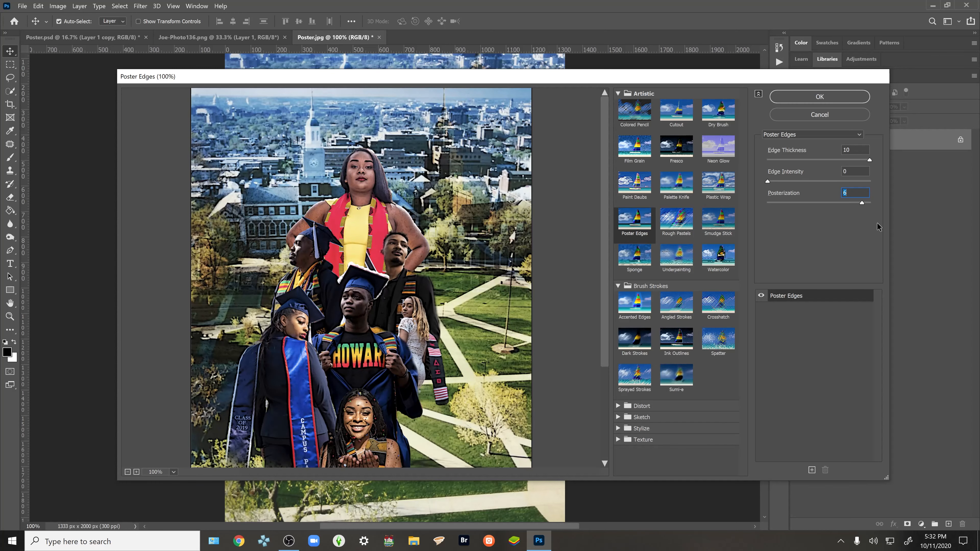
left_click(820, 97)
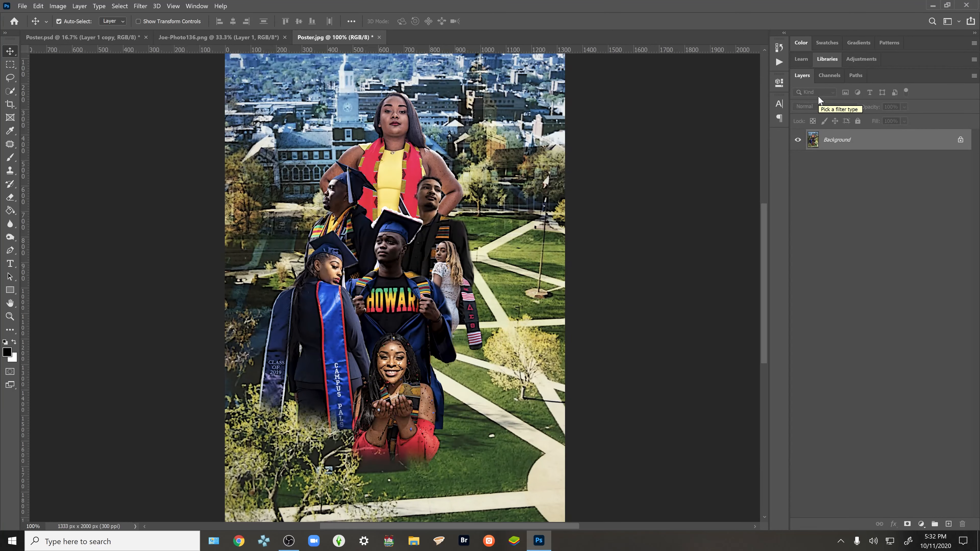
- Apply a Surface Blur with a 40-pixel radius to the poster, checking the graduates' faces in the enlarged preview
left_click(140, 6)
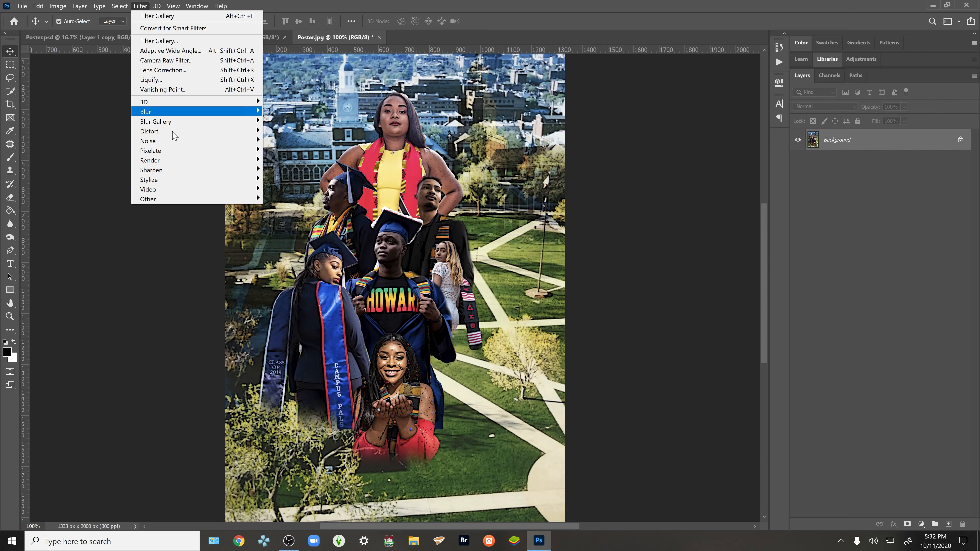
mouse_move(178, 113)
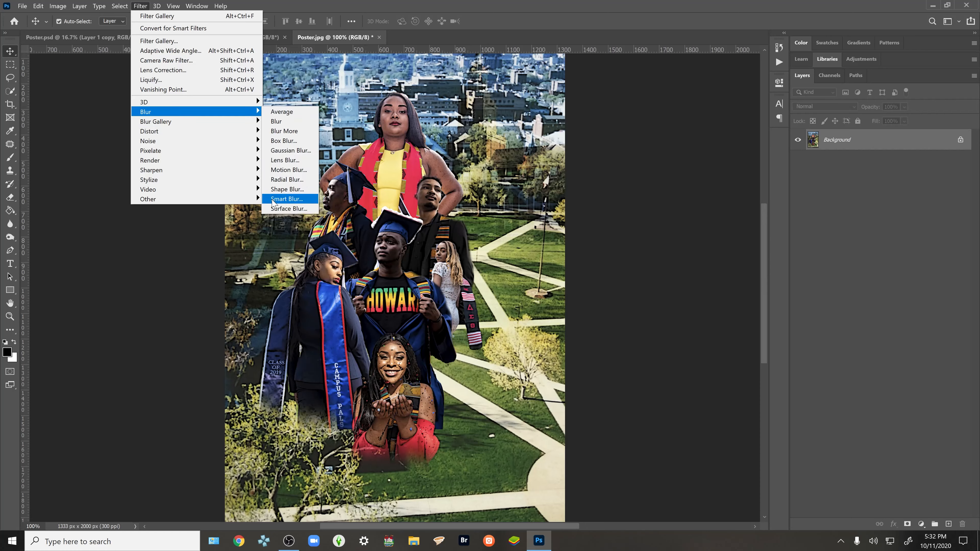
left_click(287, 208)
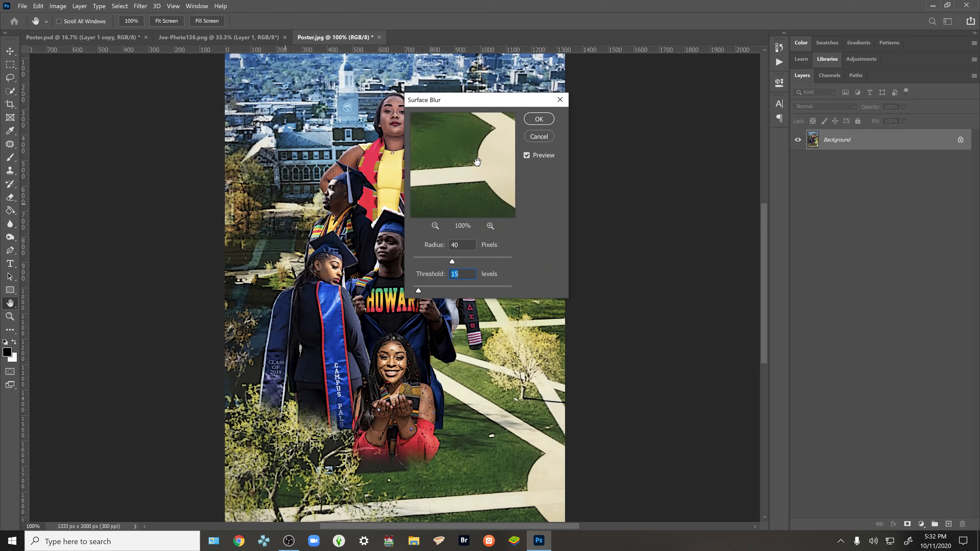
left_click_drag(477, 163, 494, 272)
left_click_drag(480, 188, 483, 207)
left_click(490, 226)
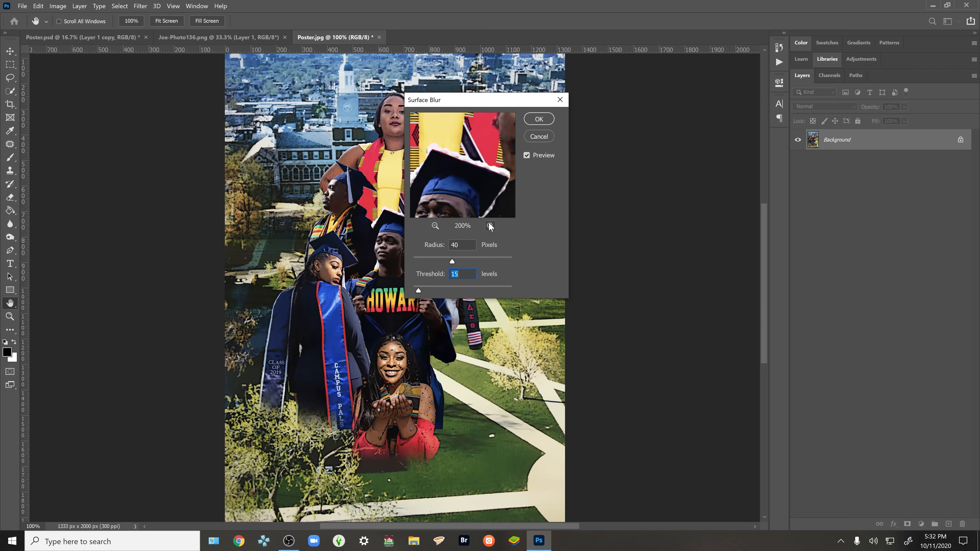
left_click(490, 225)
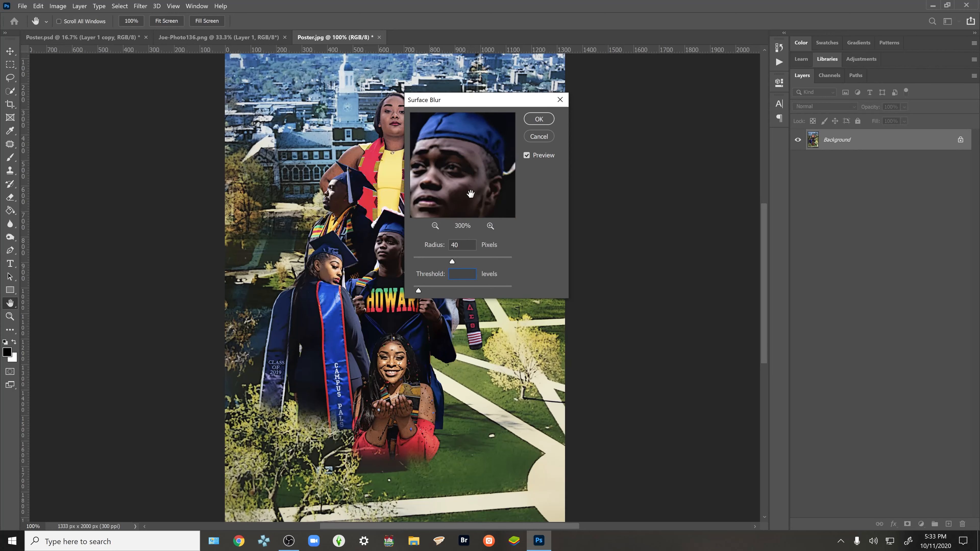
left_click(538, 119)
key("v")
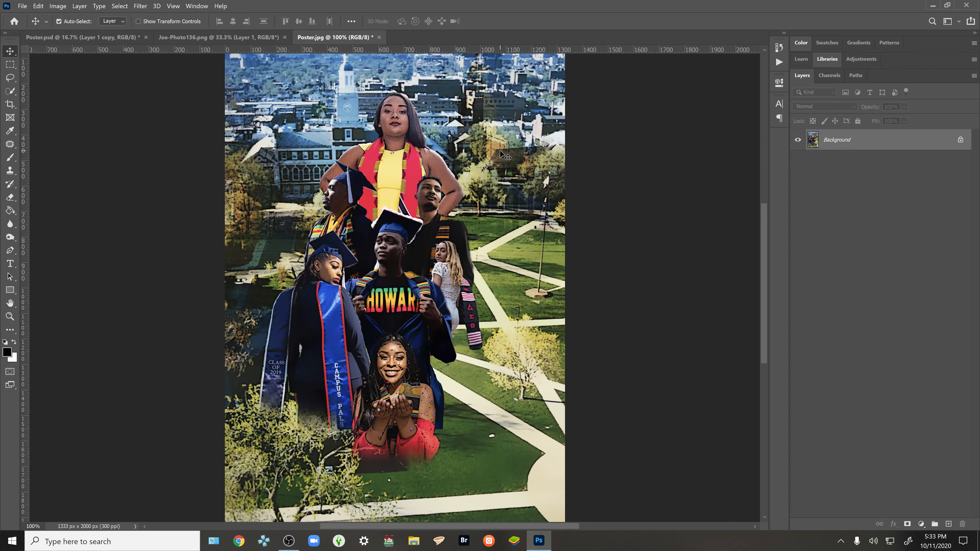
- Try the Oil Paint filter on the poster with Stylization 0.1, Cleanliness 9.4, minimum Scale and high Bristle Detail
left_click(140, 5)
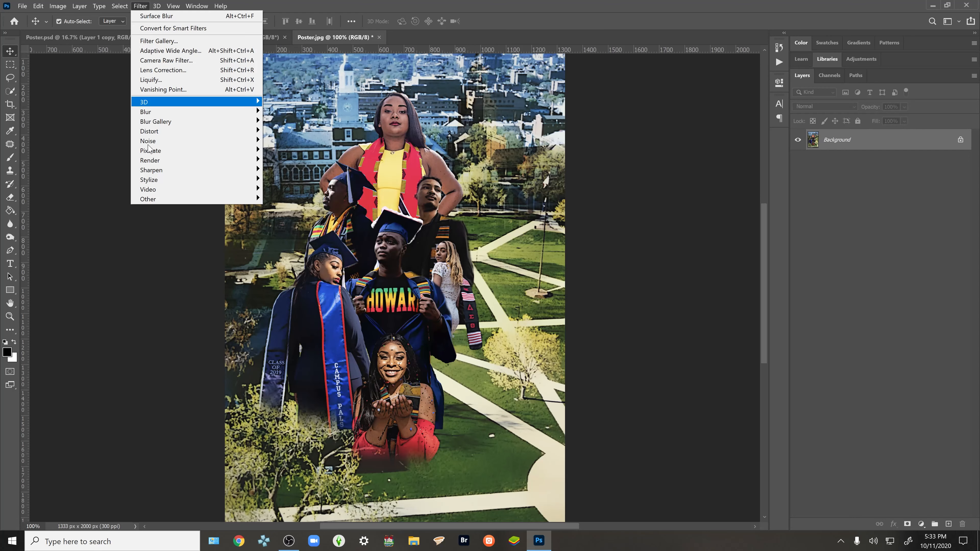
mouse_move(159, 183)
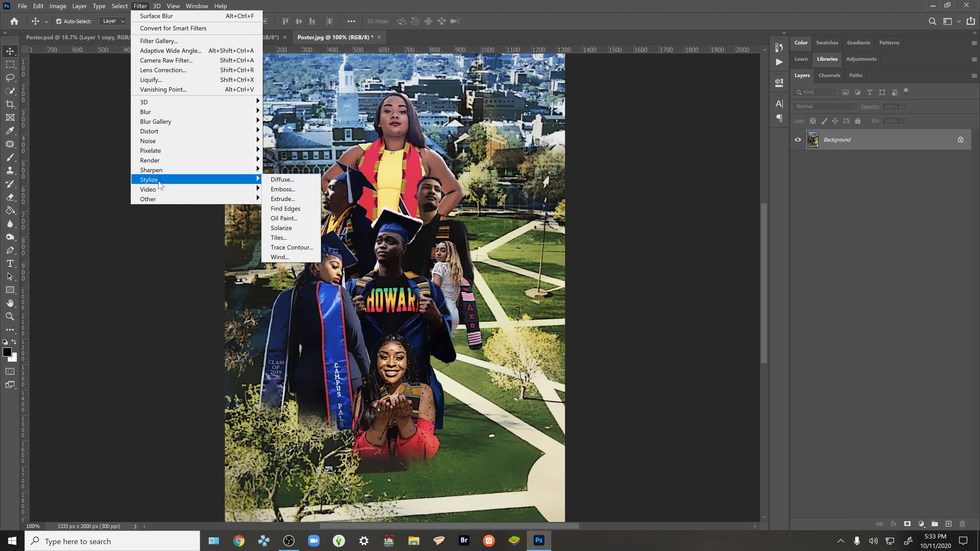
left_click(271, 218)
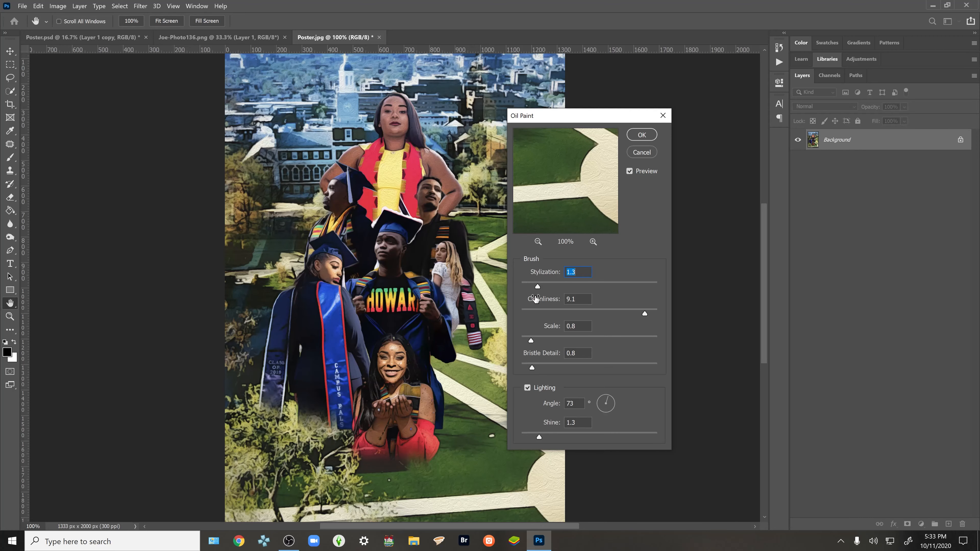
mouse_move(535, 285)
left_mouse_down()
mouse_move(670, 289)
mouse_move(517, 283)
left_mouse_up()
left_click(649, 313)
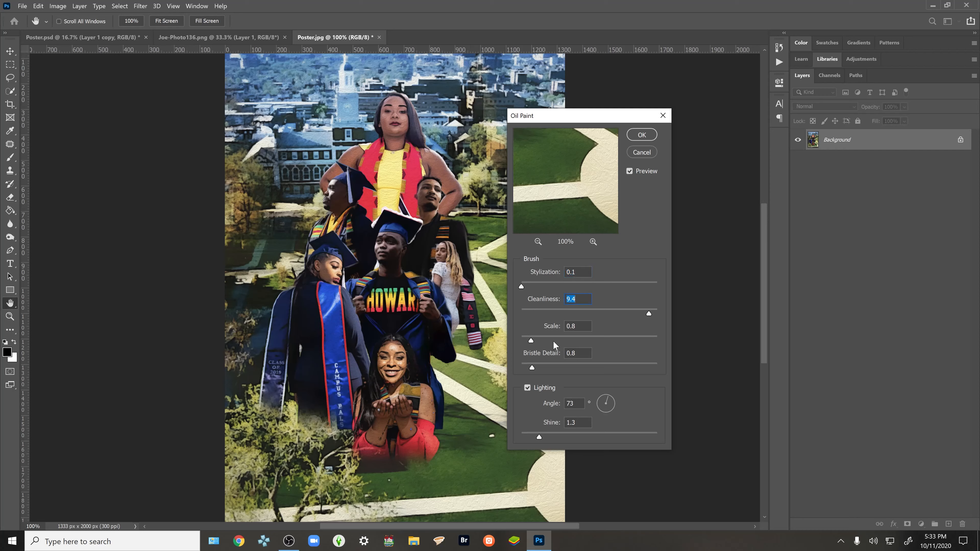
left_click(521, 340)
left_click(649, 371)
key("Escape")
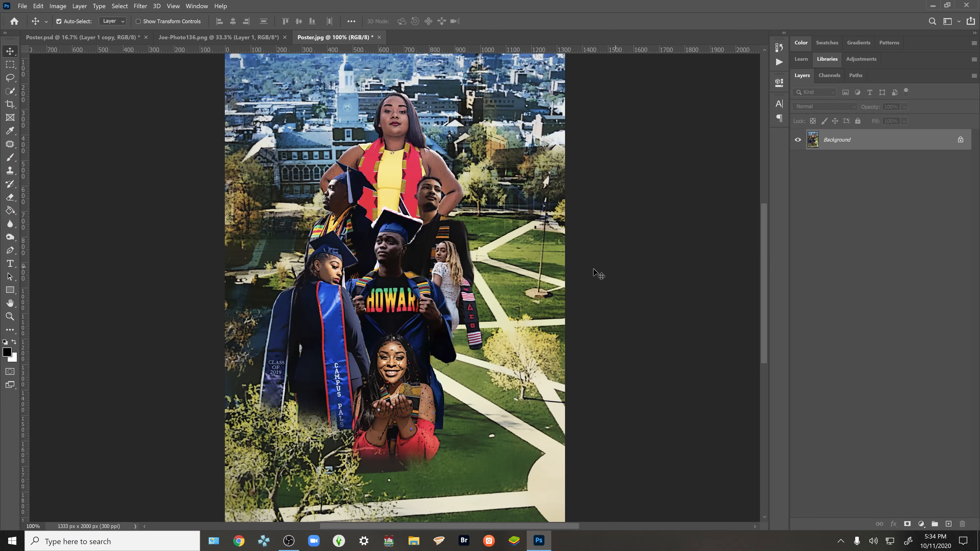
scroll(597, 274, "down", 2)
key("ctrl+minus")
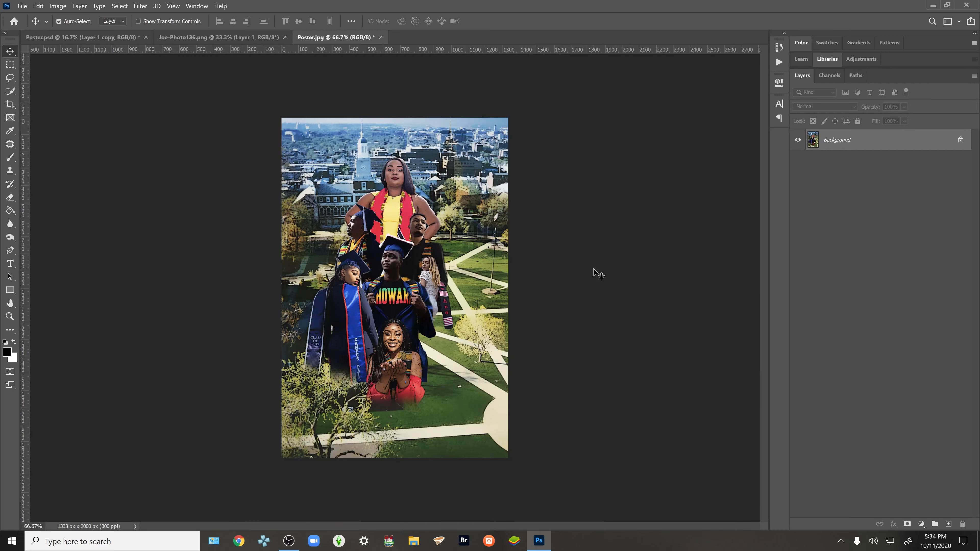